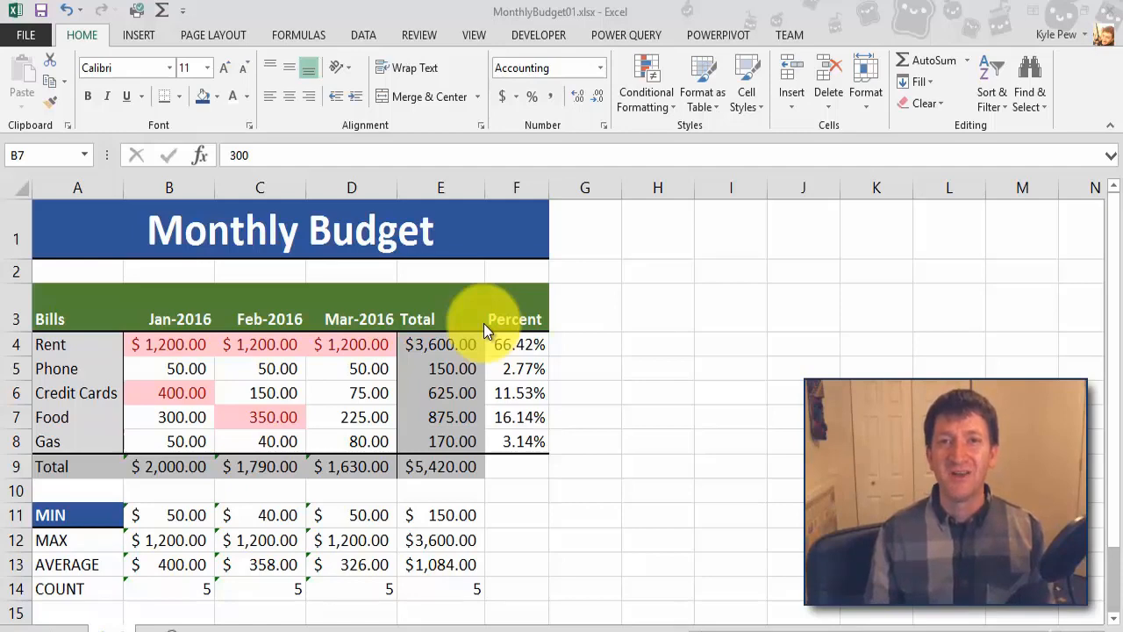
# - Search the web for online pictures of "Bills" with Bing Image Search
pyautogui.click(137, 40)
pyautogui.click(138, 39)
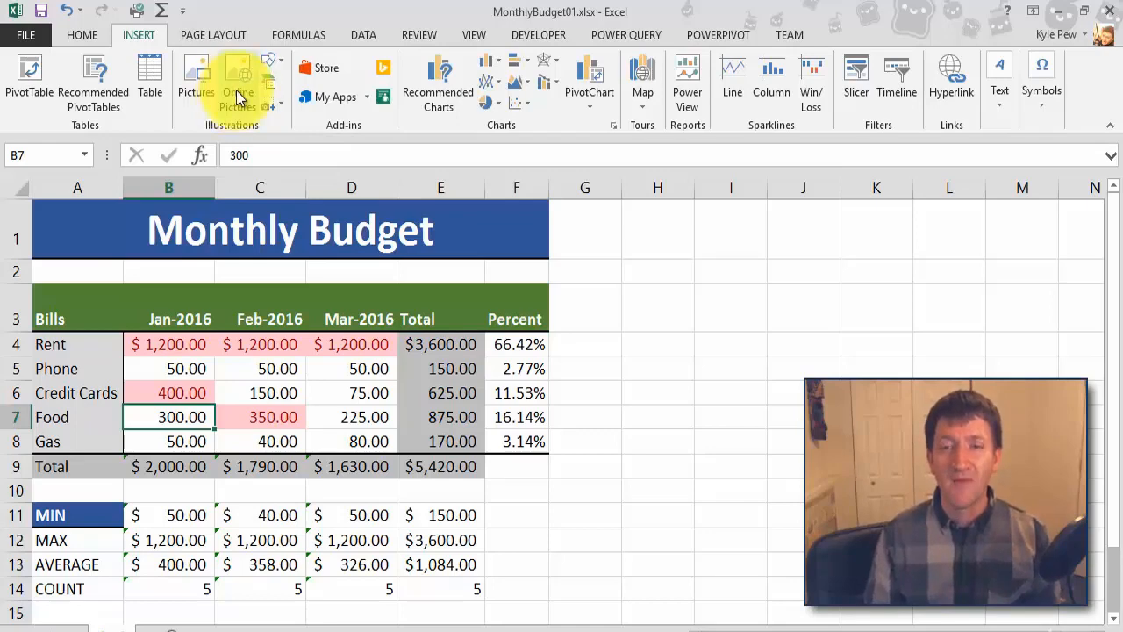
pyautogui.click(238, 97)
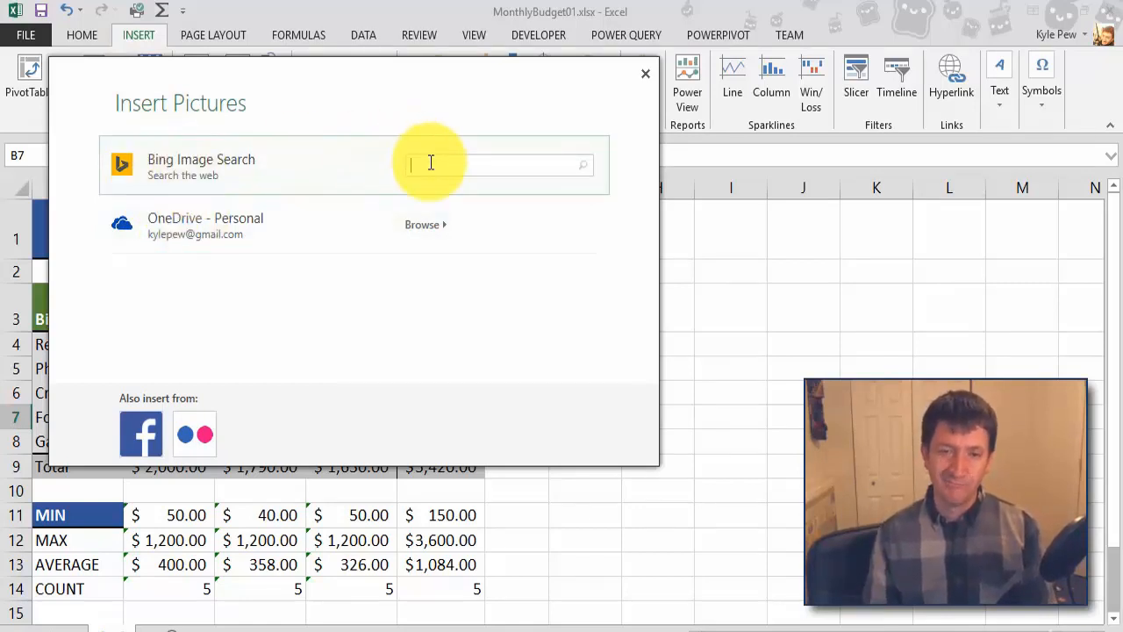
pyautogui.write('Bil')
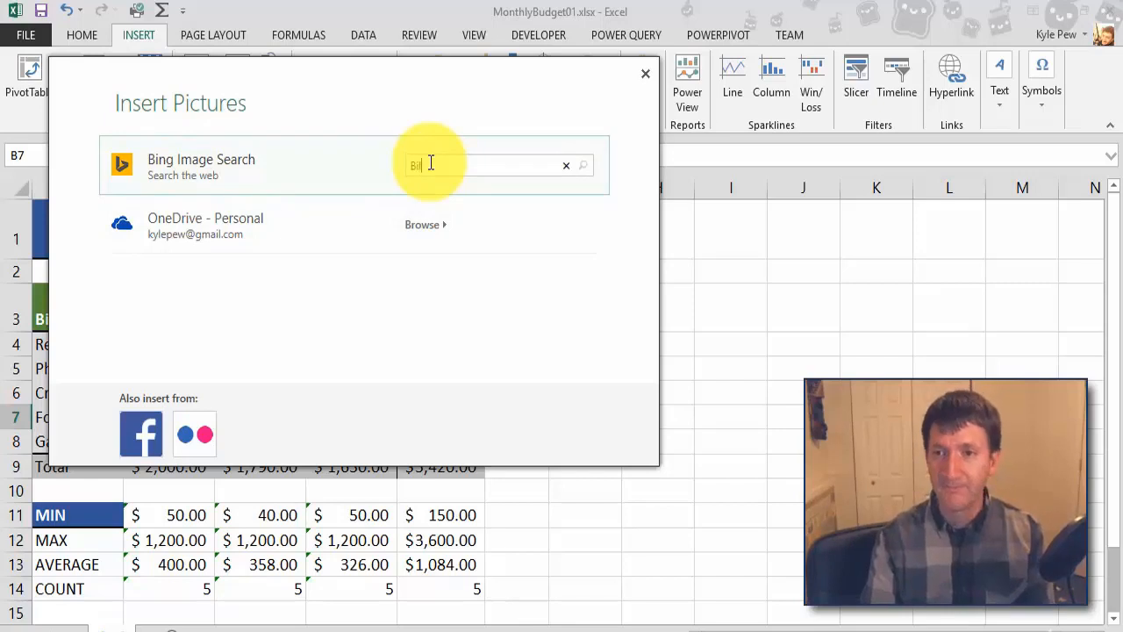
pyautogui.write('ls')
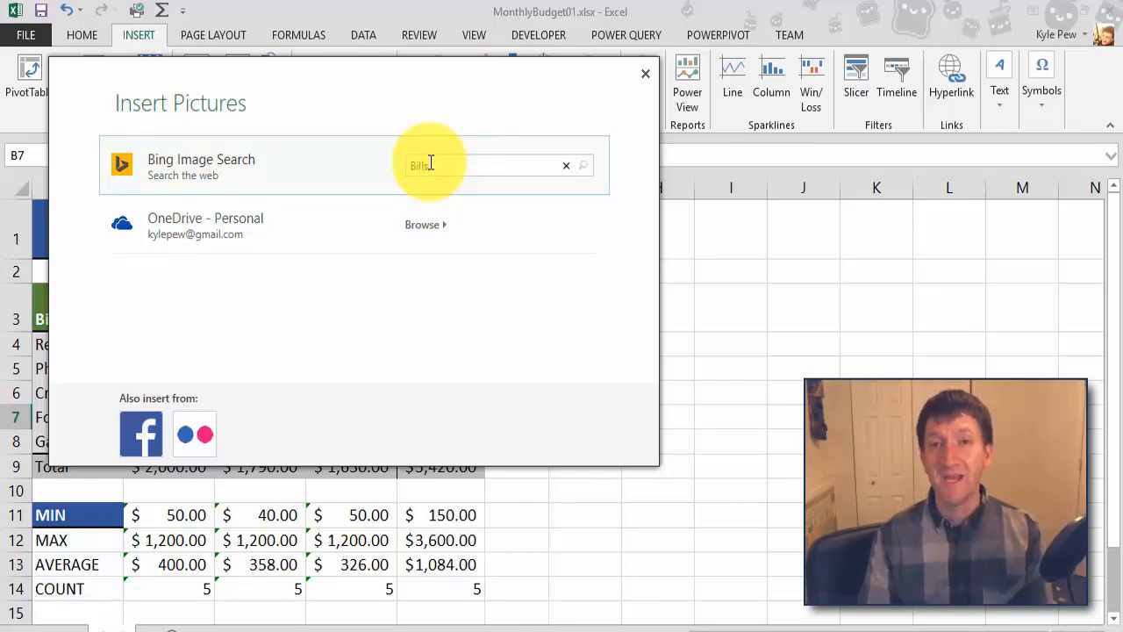
pyautogui.press('Return')
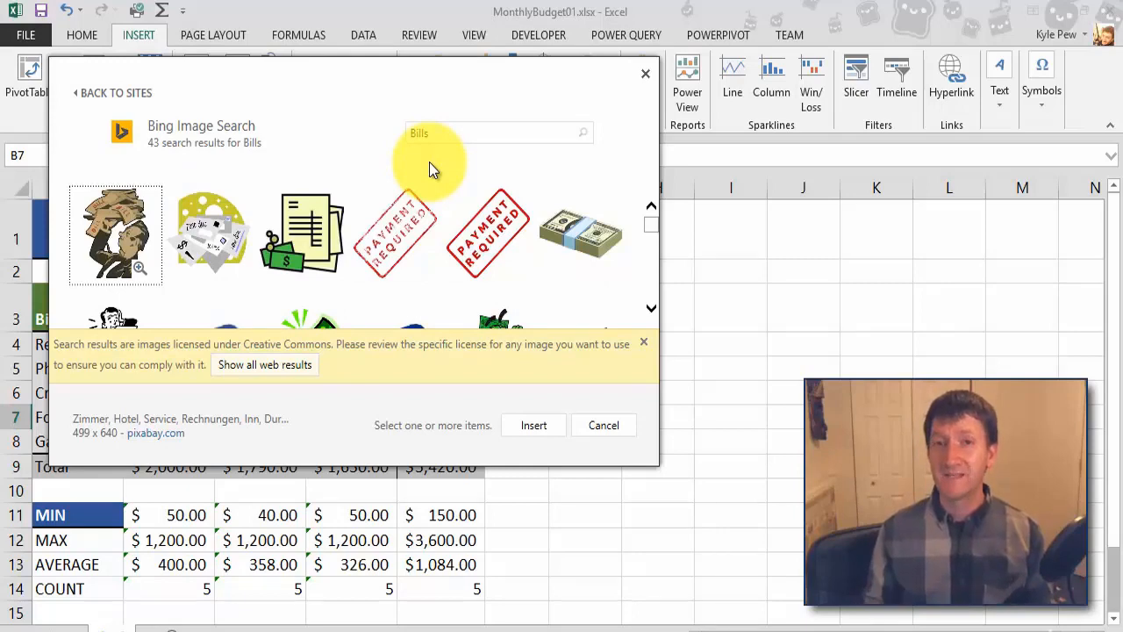
# - Insert the search result showing yellow bill sheets with green money into the worksheet
pyautogui.scroll(-1, 439, 230)
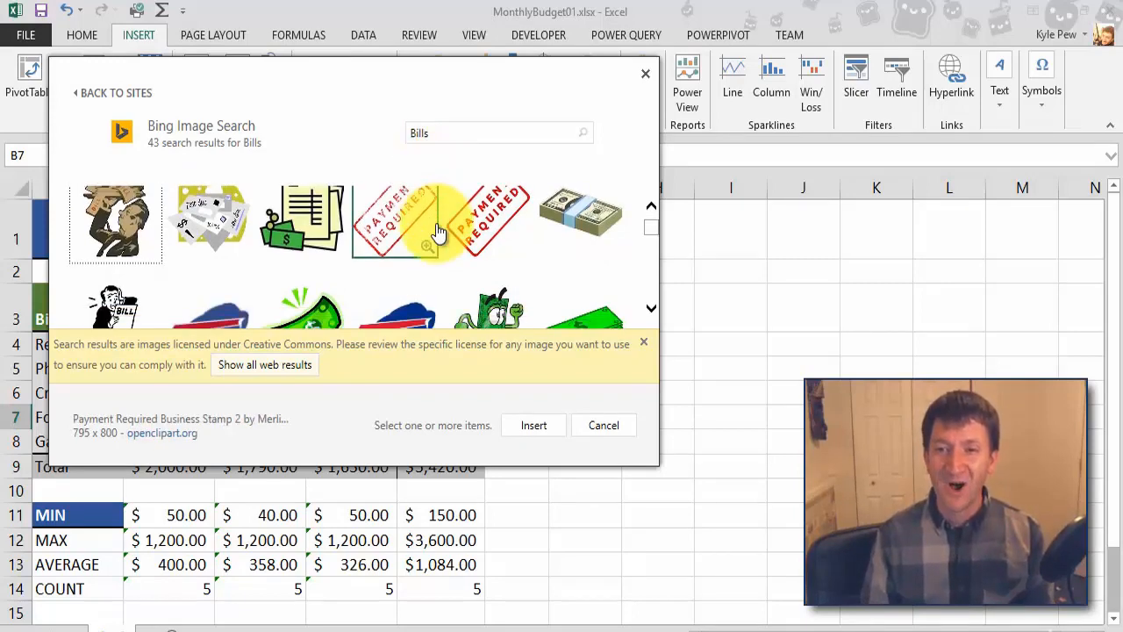
pyautogui.scroll(-5, 439, 229)
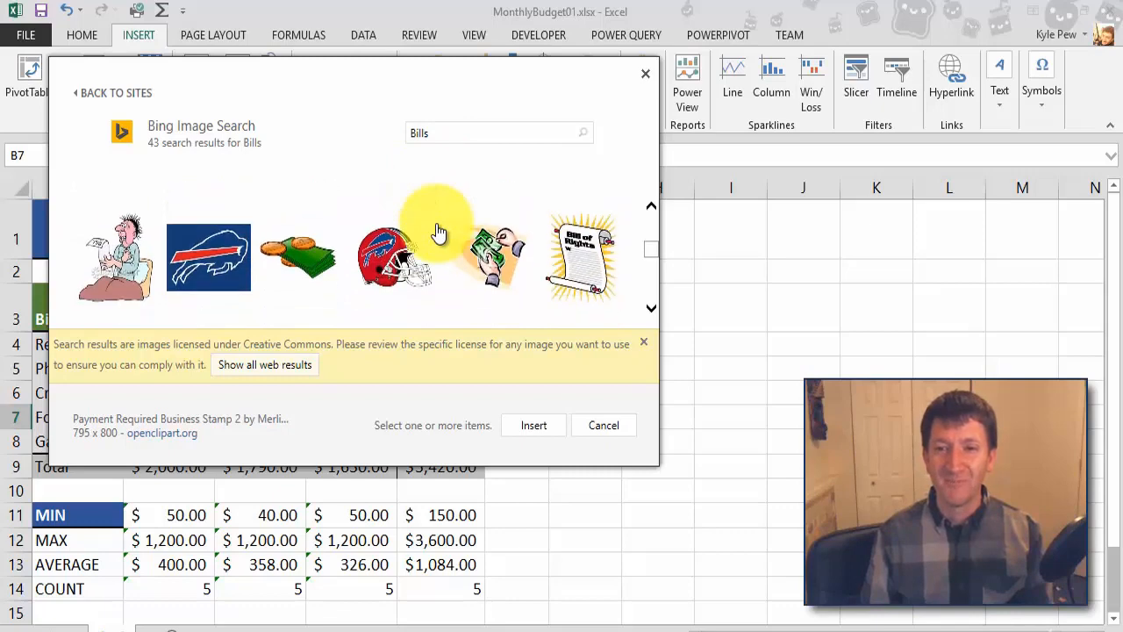
pyautogui.scroll(-1, 413, 230)
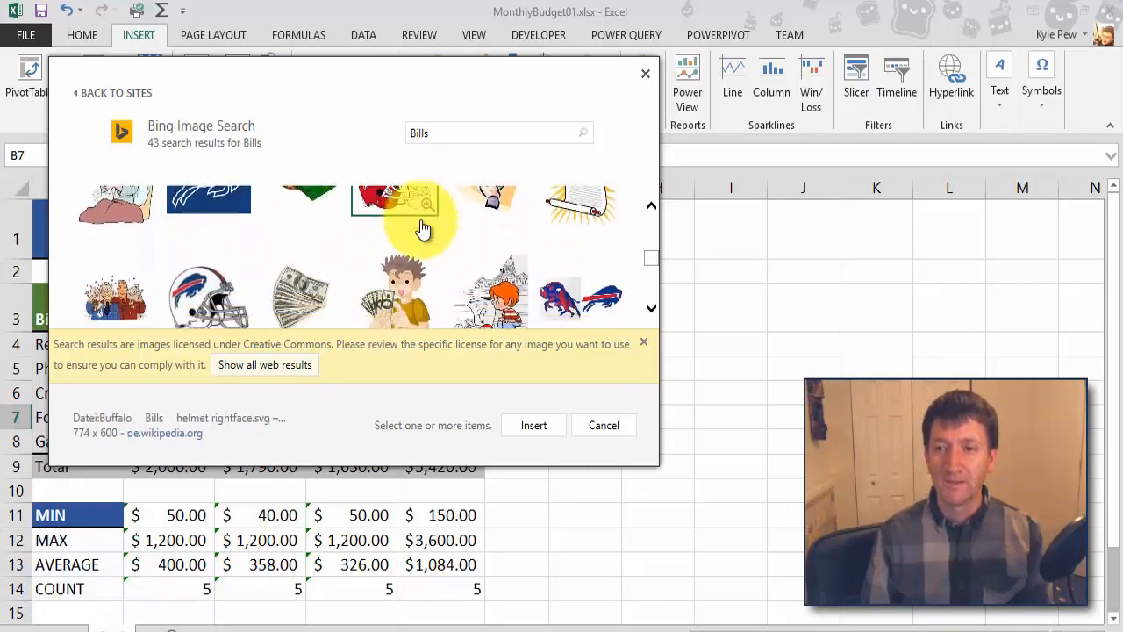
pyautogui.scroll(-1, 422, 228)
pyautogui.scroll(-2, 422, 229)
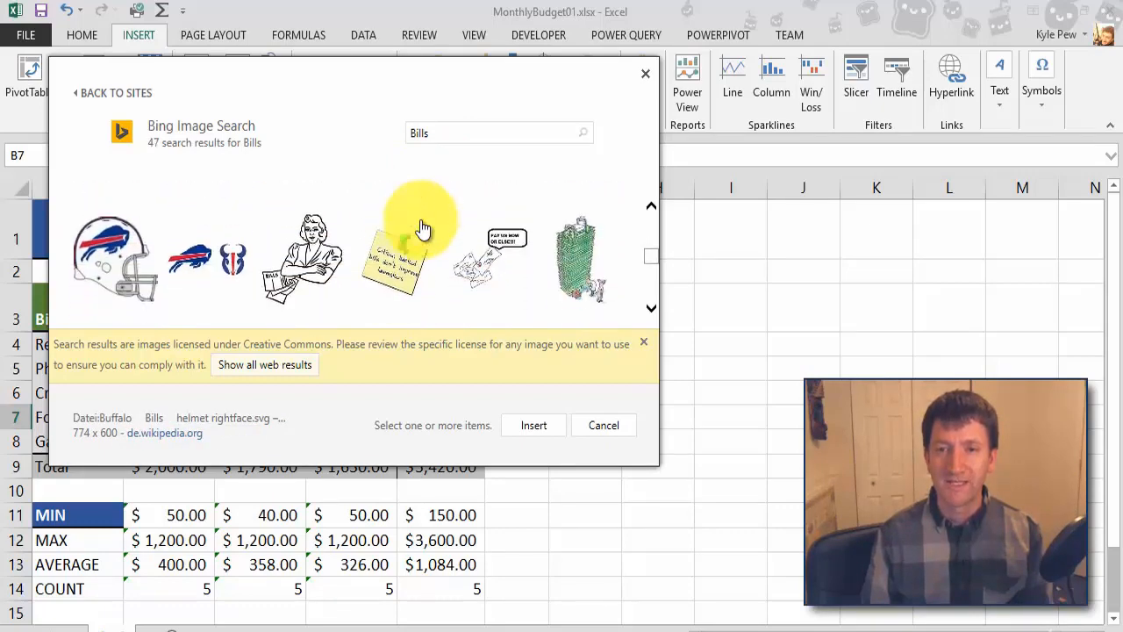
pyautogui.scroll(-4, 422, 228)
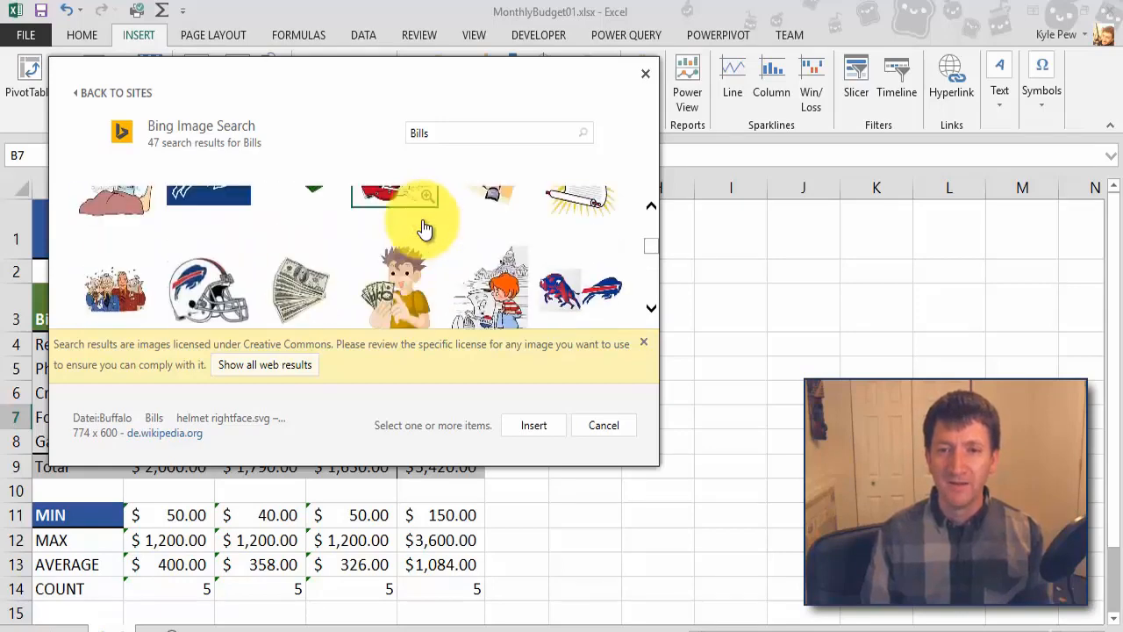
pyautogui.scroll(3, 425, 229)
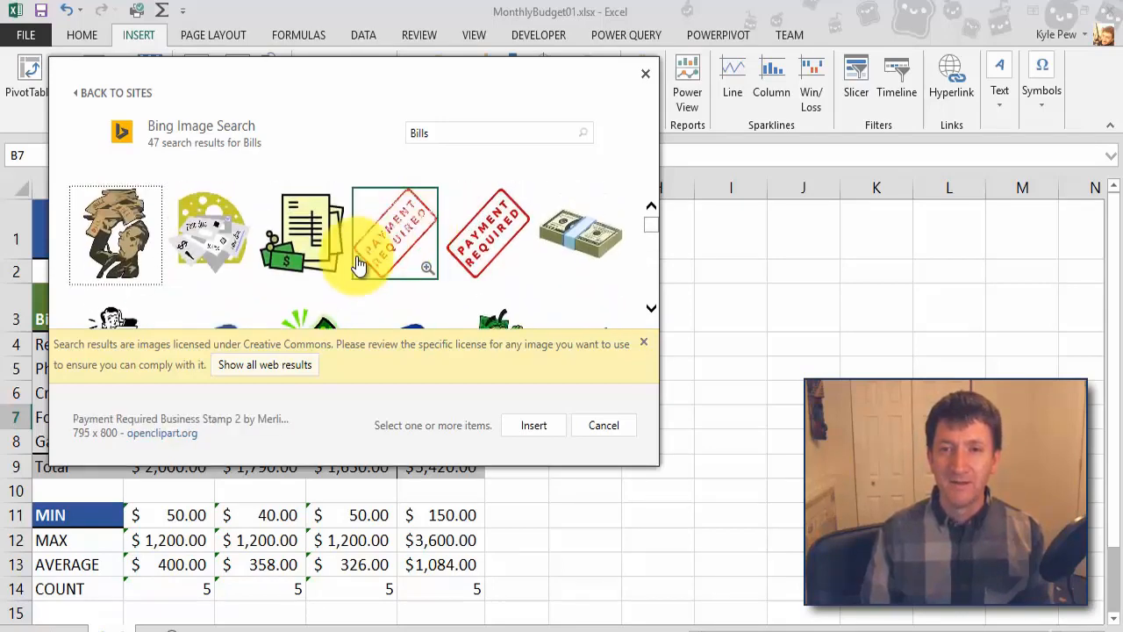
pyautogui.click(305, 226)
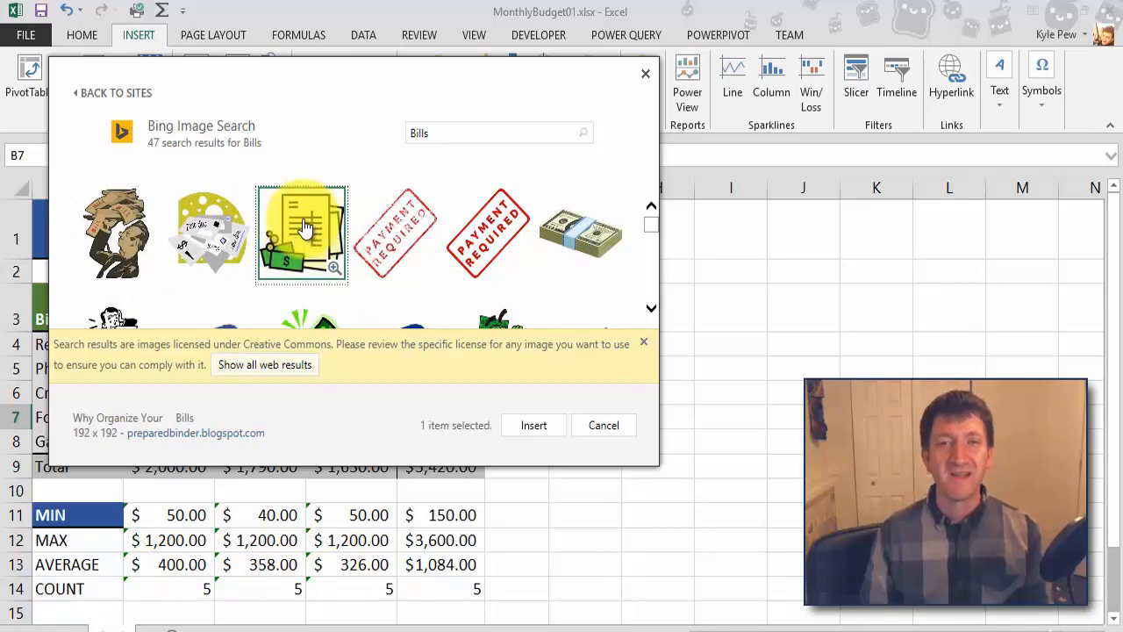
pyautogui.click(534, 426)
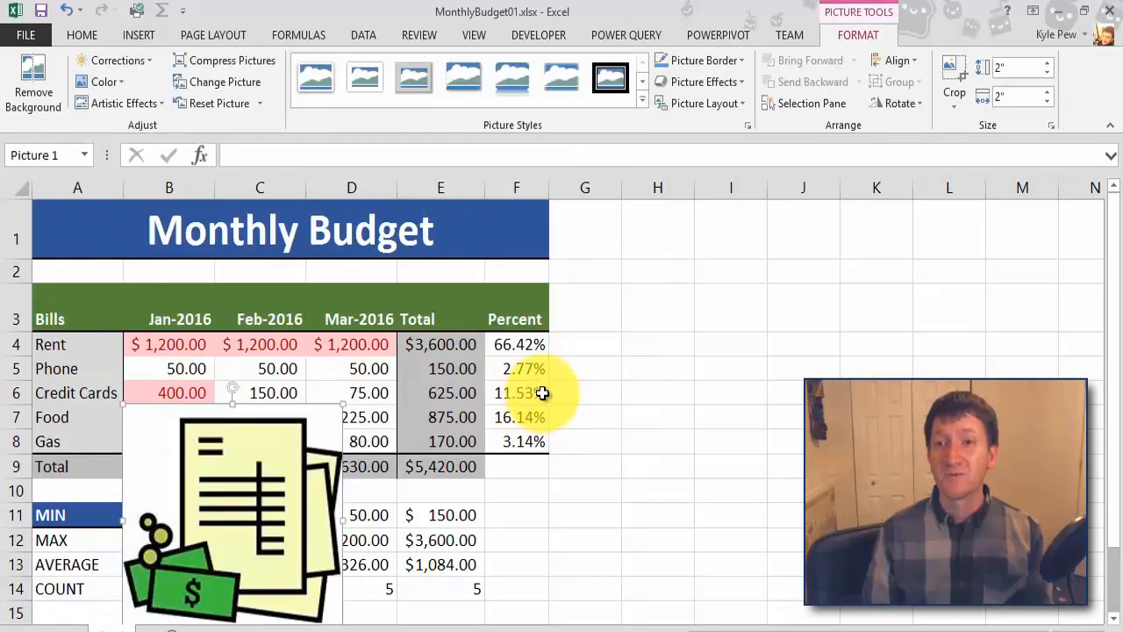
# - Shrink the bills picture to about 0.41" square after the Monthly Budget title, and place a duplicate of it before the title
pyautogui.moveTo(263, 464); pyautogui.dragTo(681, 288)
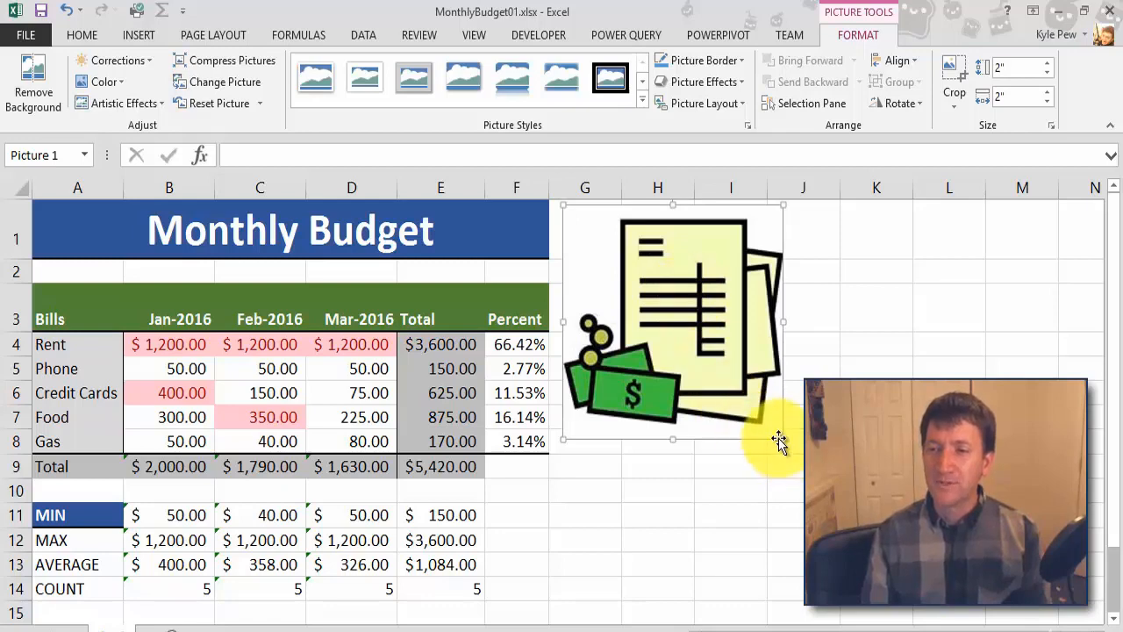
pyautogui.moveTo(780, 441); pyautogui.dragTo(492, 244)
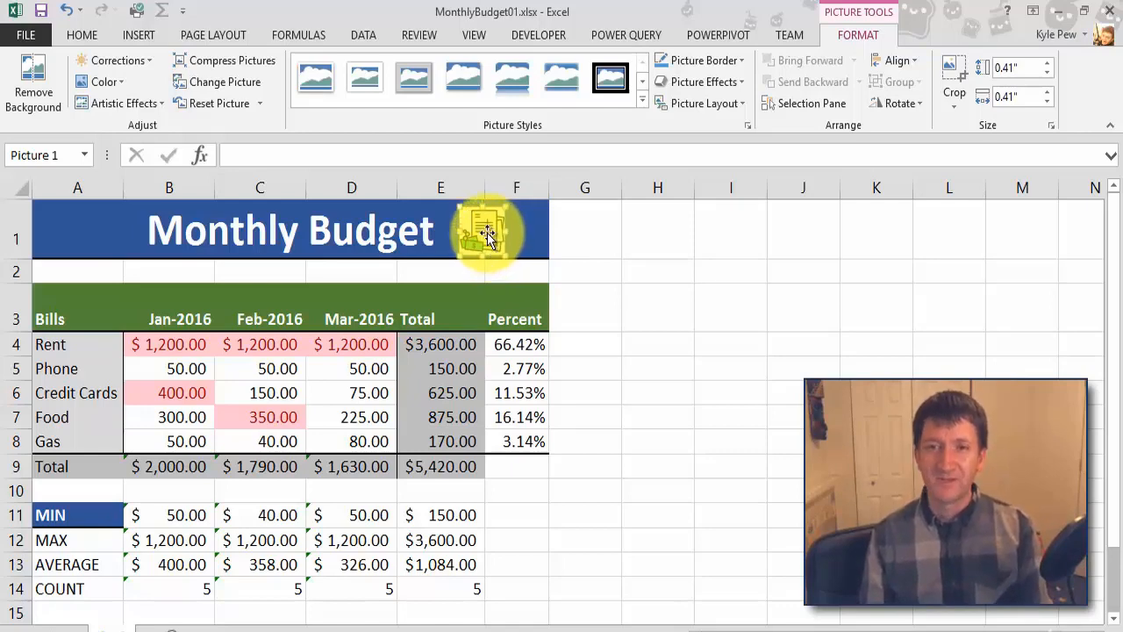
pyautogui.hotkey('ctrl', 'd')
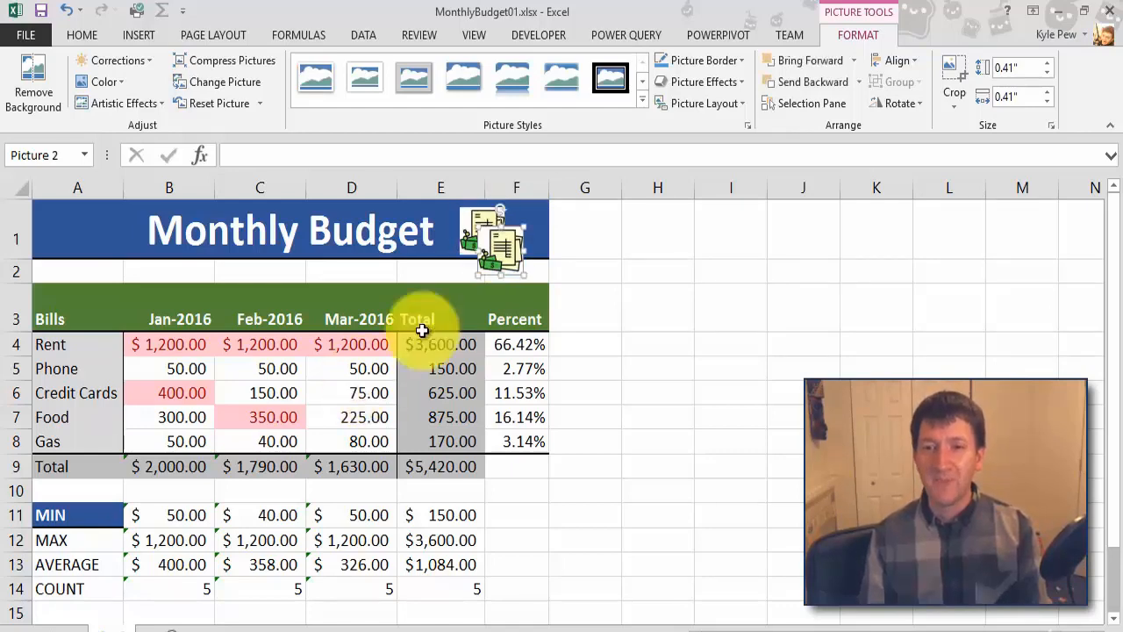
pyautogui.moveTo(501, 243); pyautogui.dragTo(90, 230)
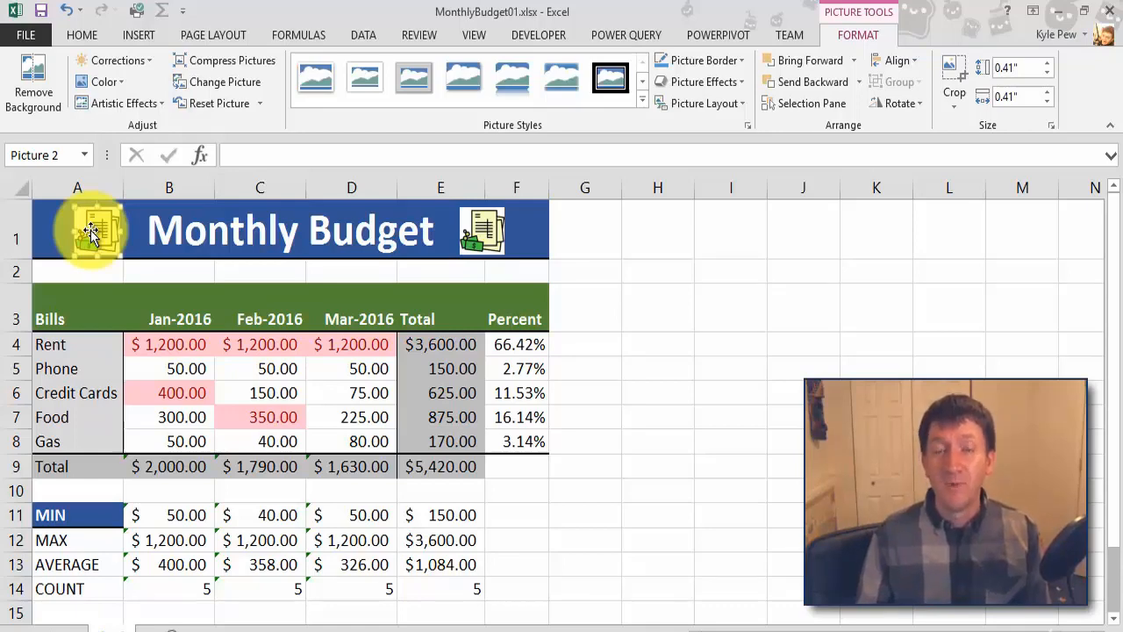
# - Draw a rounded rectangle about 1.23" high and 0.87" wide in the empty area beside the budget table, over columns G and H
pyautogui.click(135, 35)
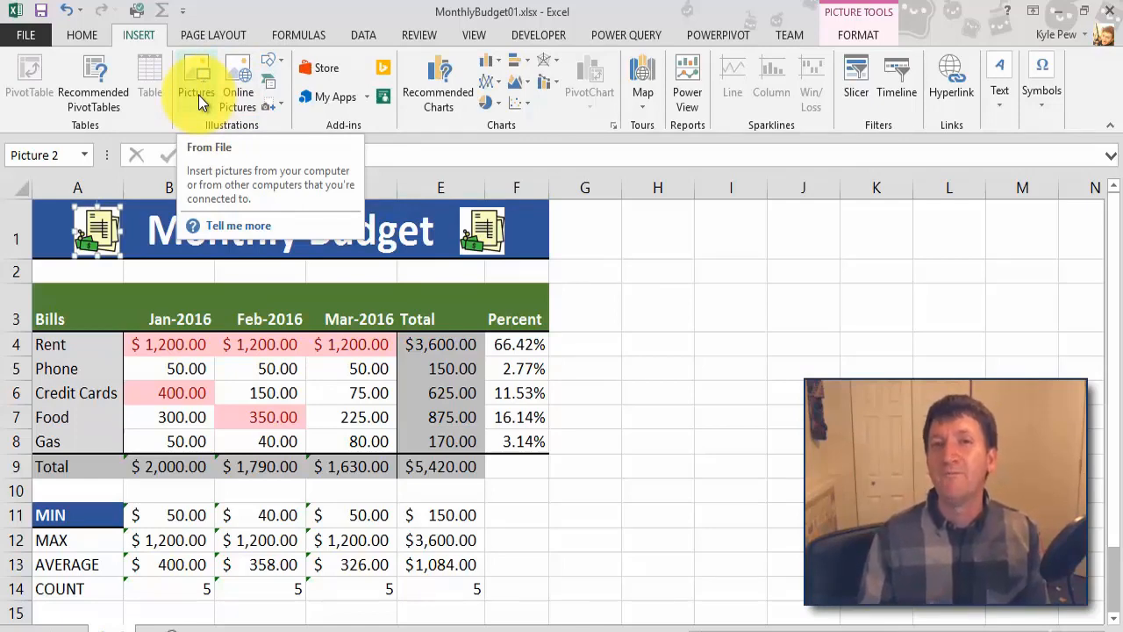
pyautogui.click(196, 88)
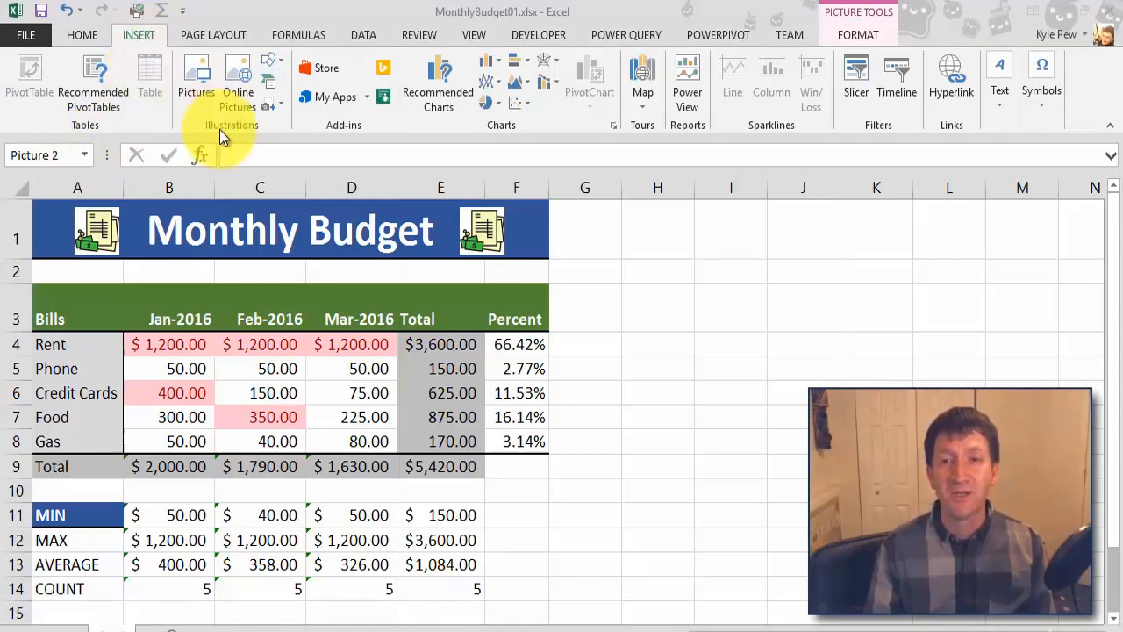
pyautogui.click(281, 67)
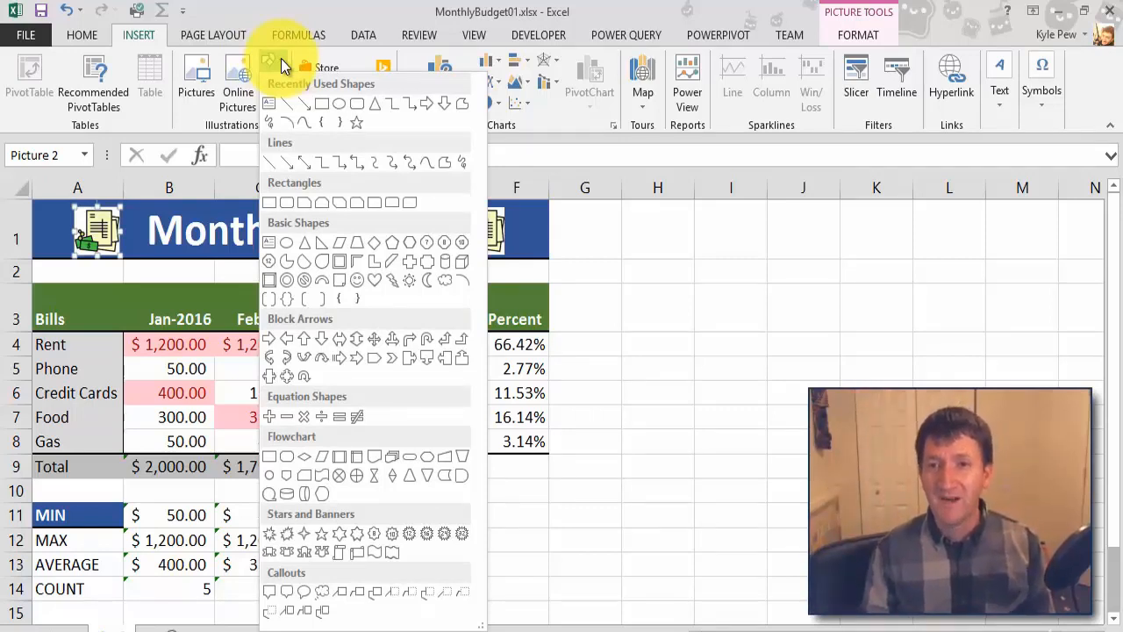
pyautogui.click(357, 106)
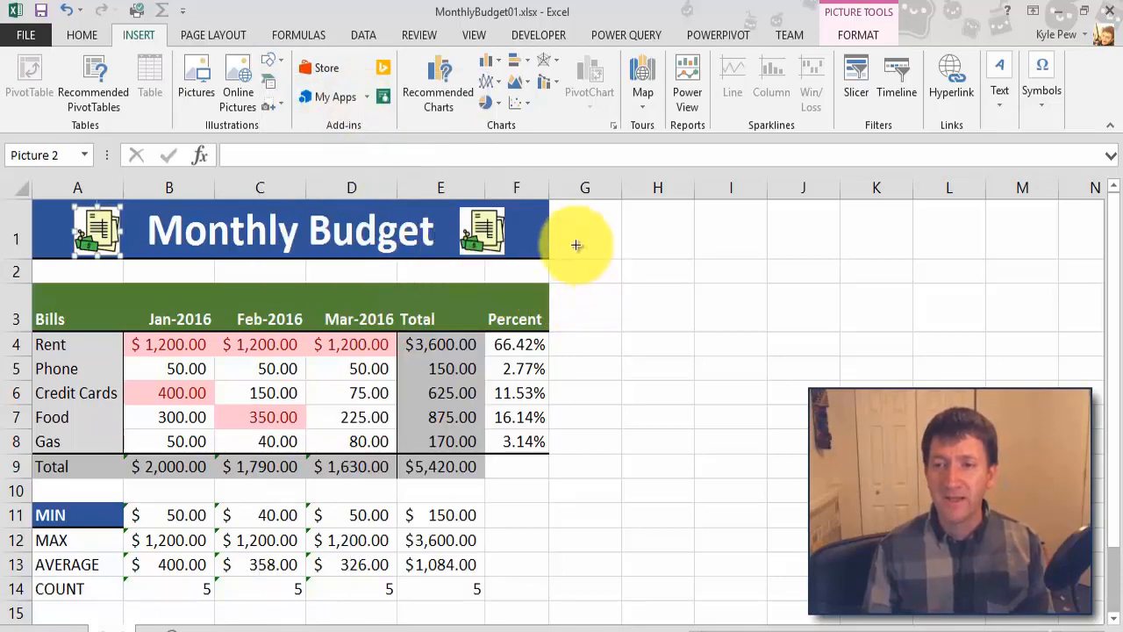
pyautogui.moveTo(572, 239); pyautogui.dragTo(667, 382)
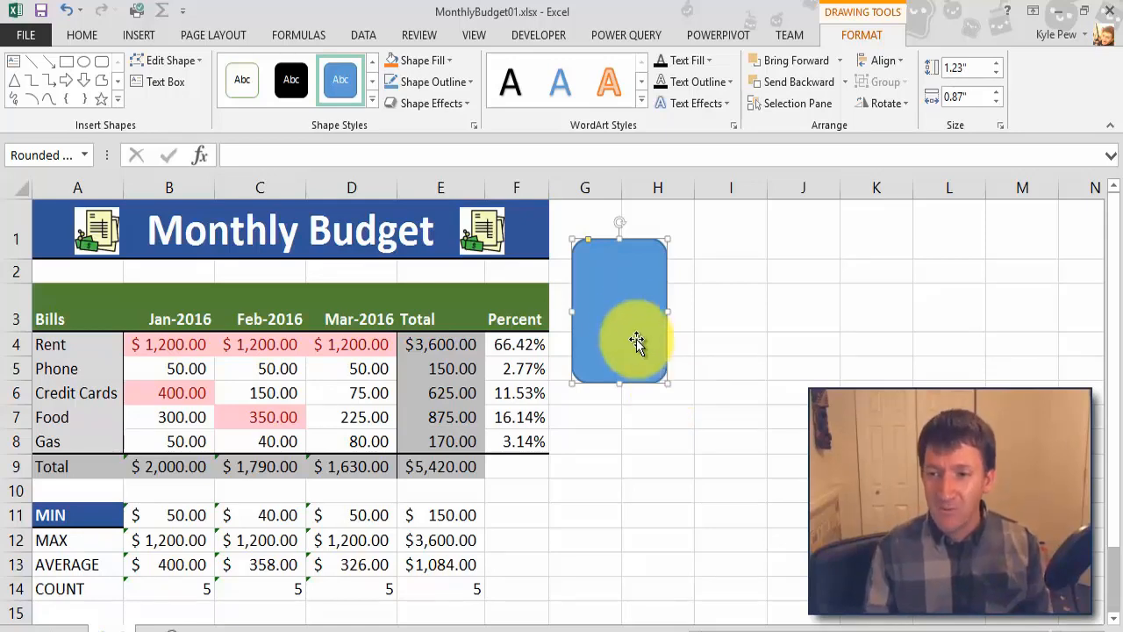
# - Move the rounded rectangle over the Total column values and enlarge it to about 1.42" high and 0.94" wide
pyautogui.moveTo(624, 308); pyautogui.dragTo(436, 379)
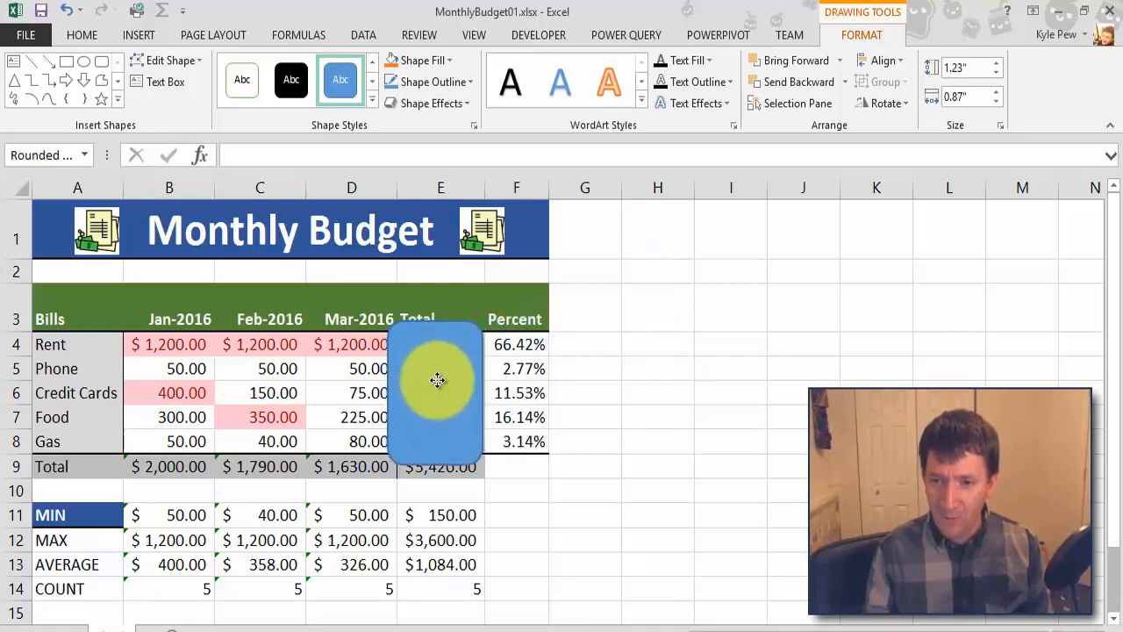
pyautogui.moveTo(481, 460); pyautogui.dragTo(491, 484)
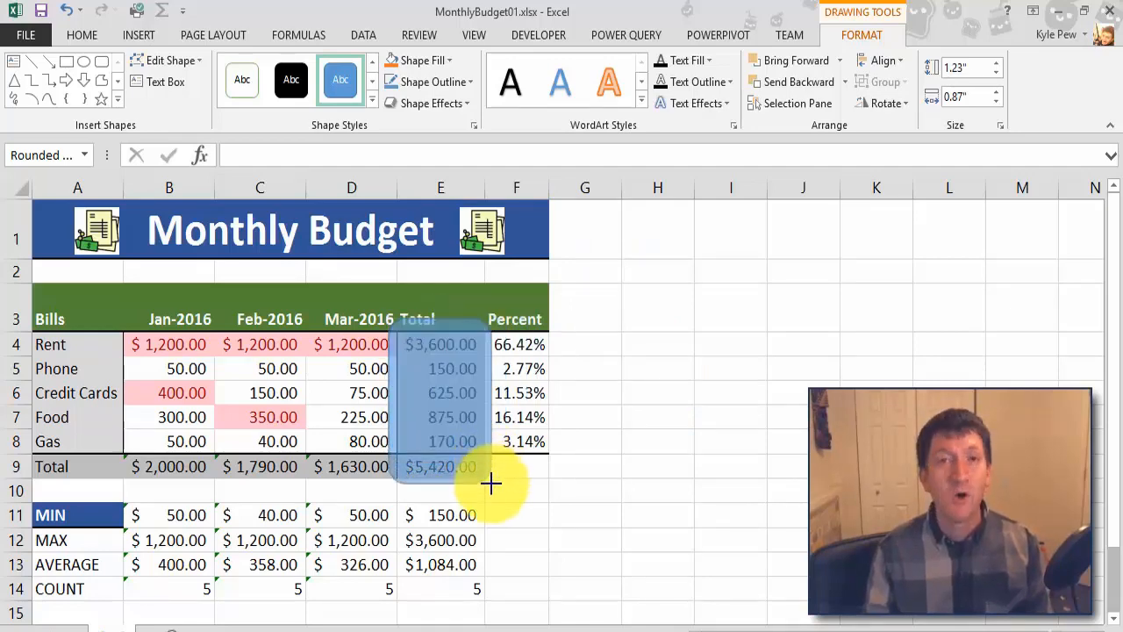
pyautogui.moveTo(490, 484); pyautogui.dragTo(491, 485)
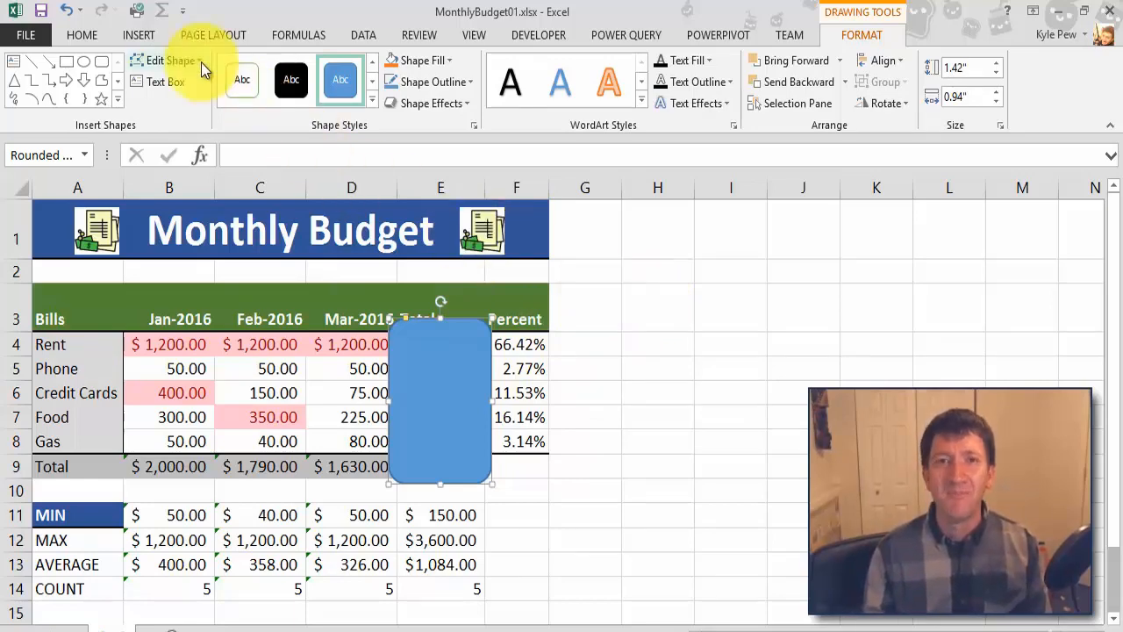
# - Draw a left block arrow about 0.21" high and 0.63" wide in column G, pointing at the Rent percentage
pyautogui.click(156, 37)
pyautogui.click(270, 69)
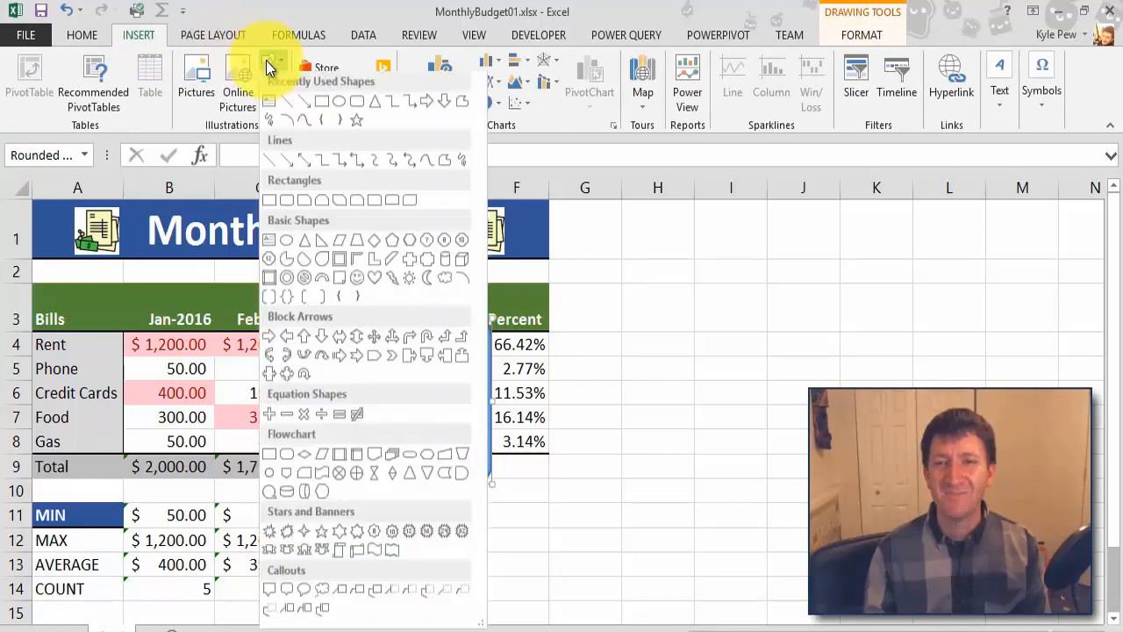
pyautogui.click(287, 343)
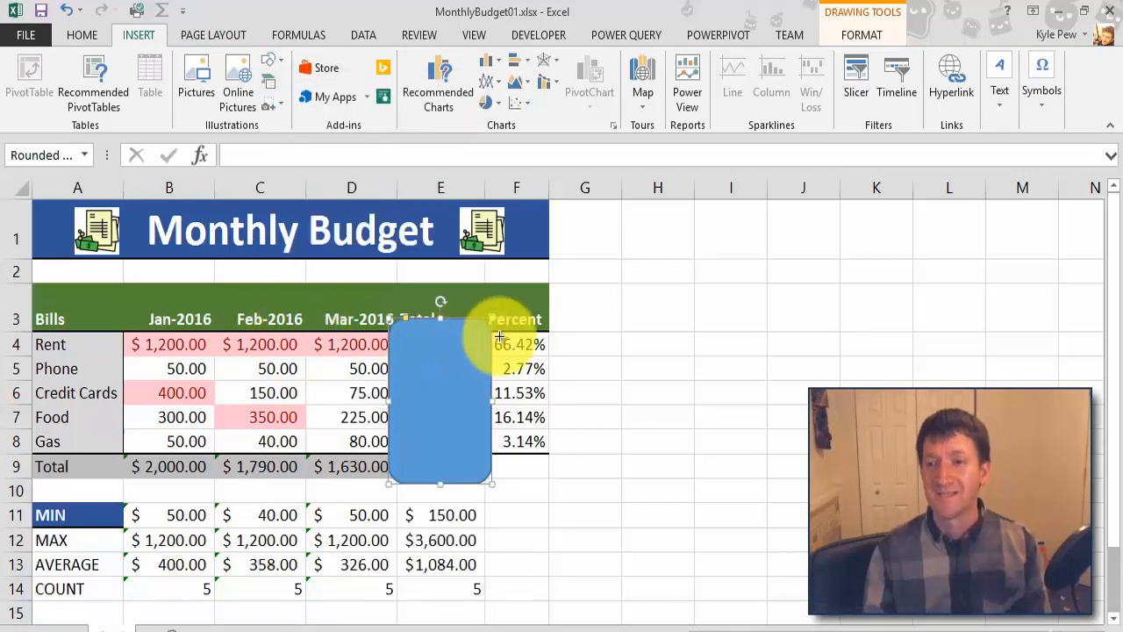
pyautogui.moveTo(557, 339); pyautogui.dragTo(626, 361)
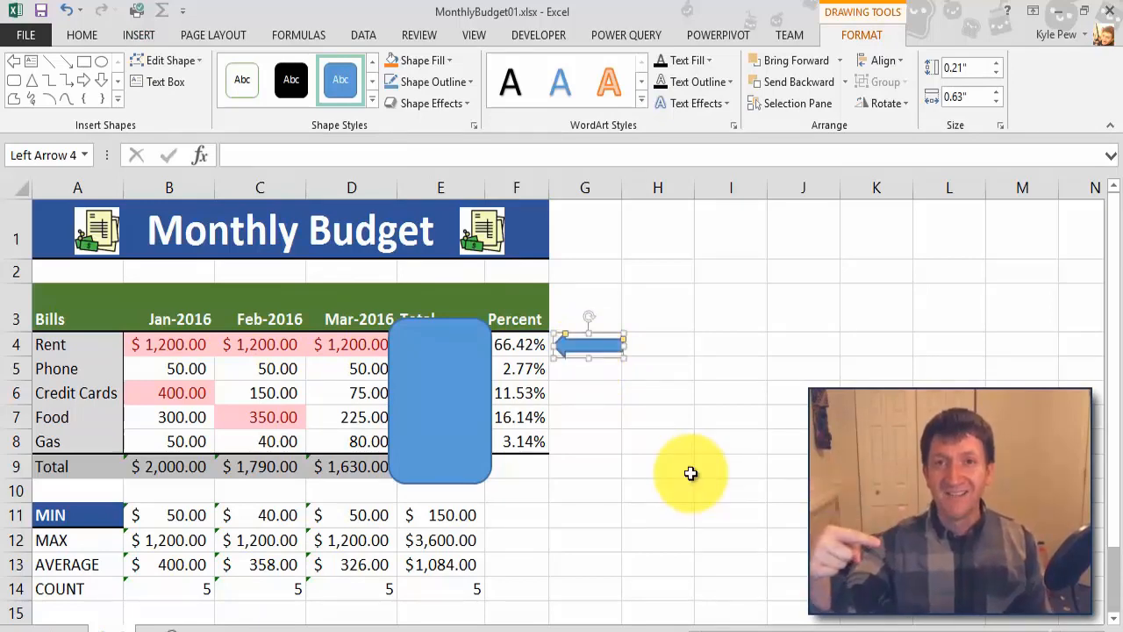
pyautogui.click(542, 522)
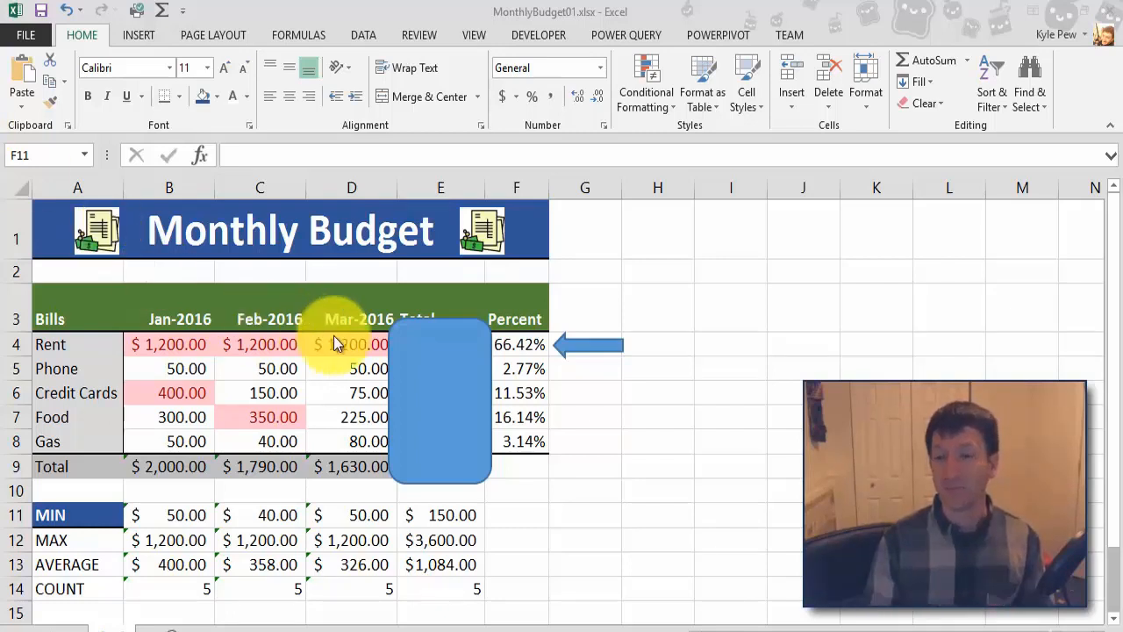
# - Format the rounded rectangle over the Total column with no fill and a red outline
pyautogui.click(414, 343)
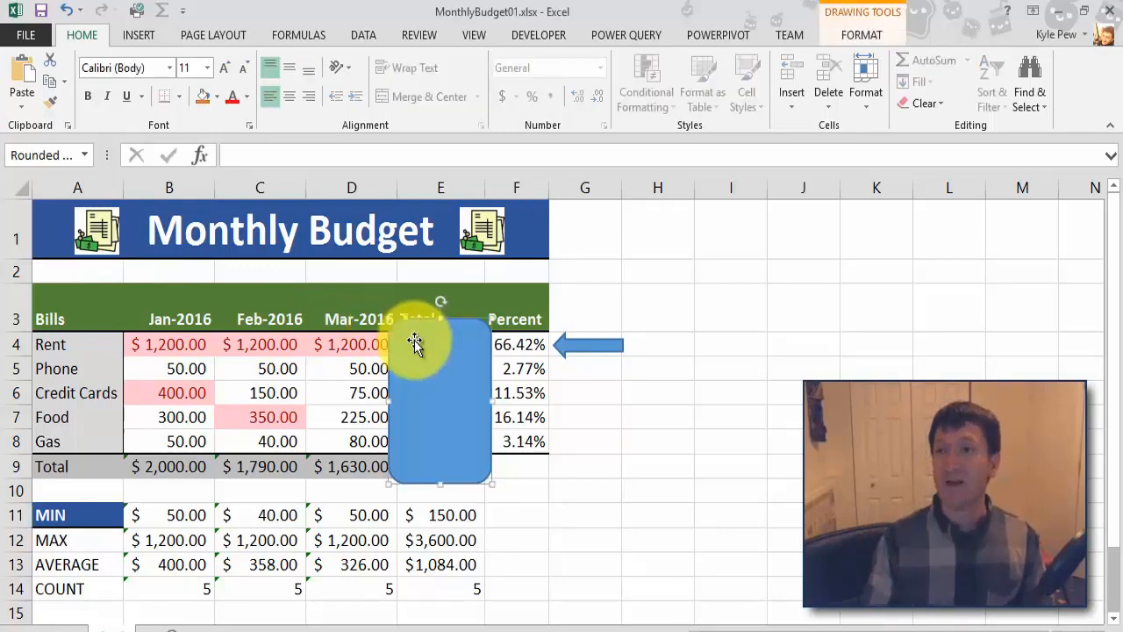
pyautogui.click(861, 35)
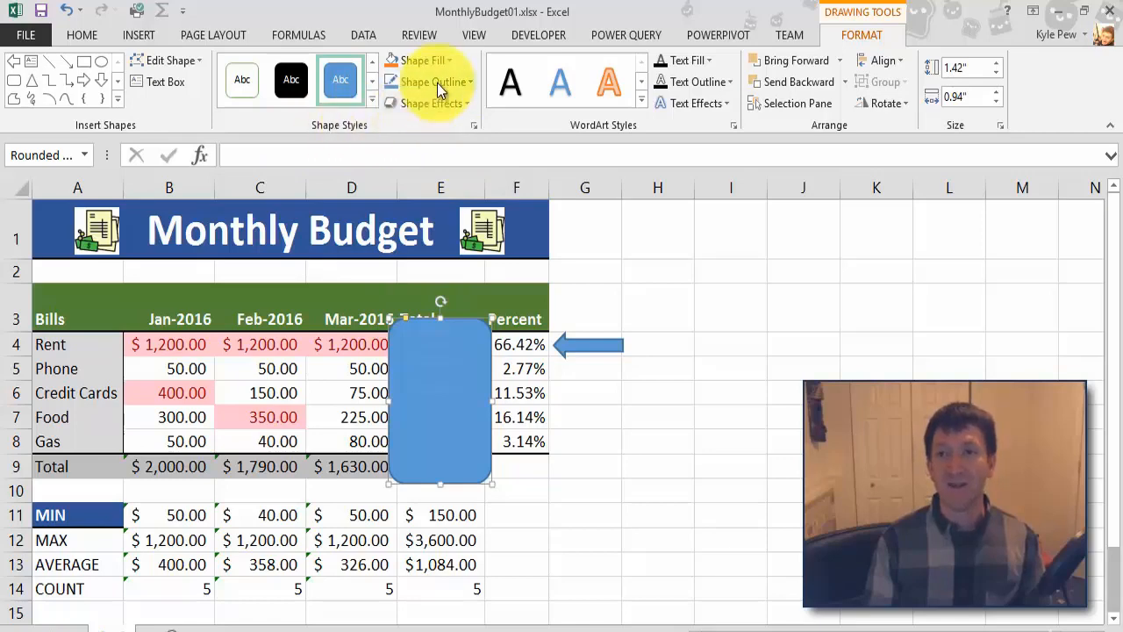
pyautogui.click(451, 60)
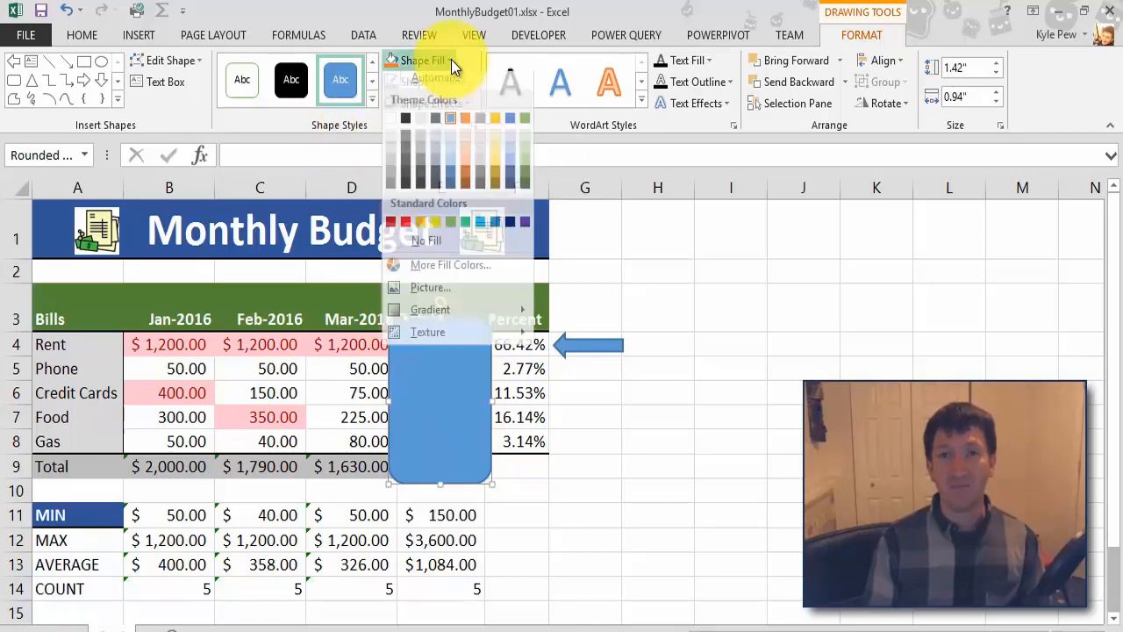
pyautogui.click(412, 250)
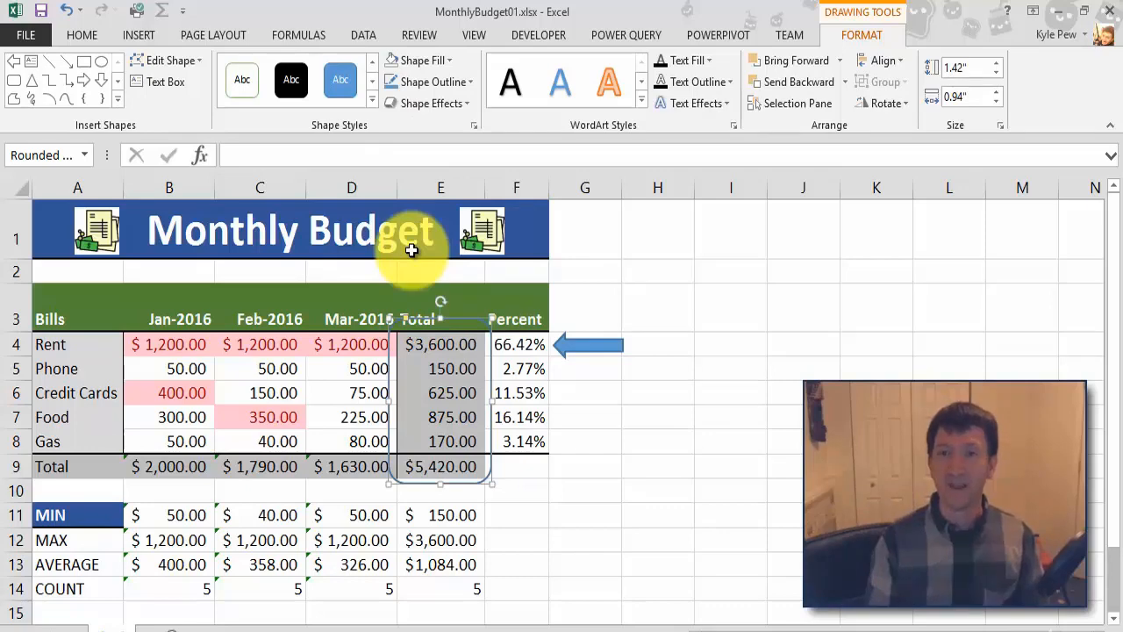
pyautogui.click(452, 85)
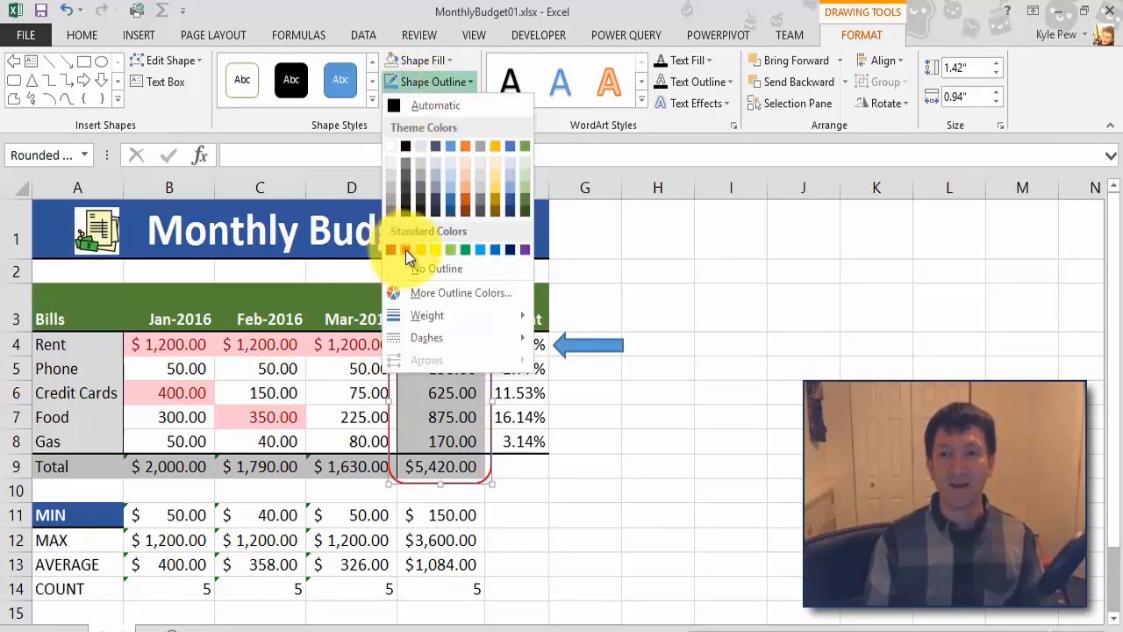
pyautogui.click(406, 249)
# - Set the outline weight of the rounded rectangle around the Total column values to 3 pt
pyautogui.click(470, 83)
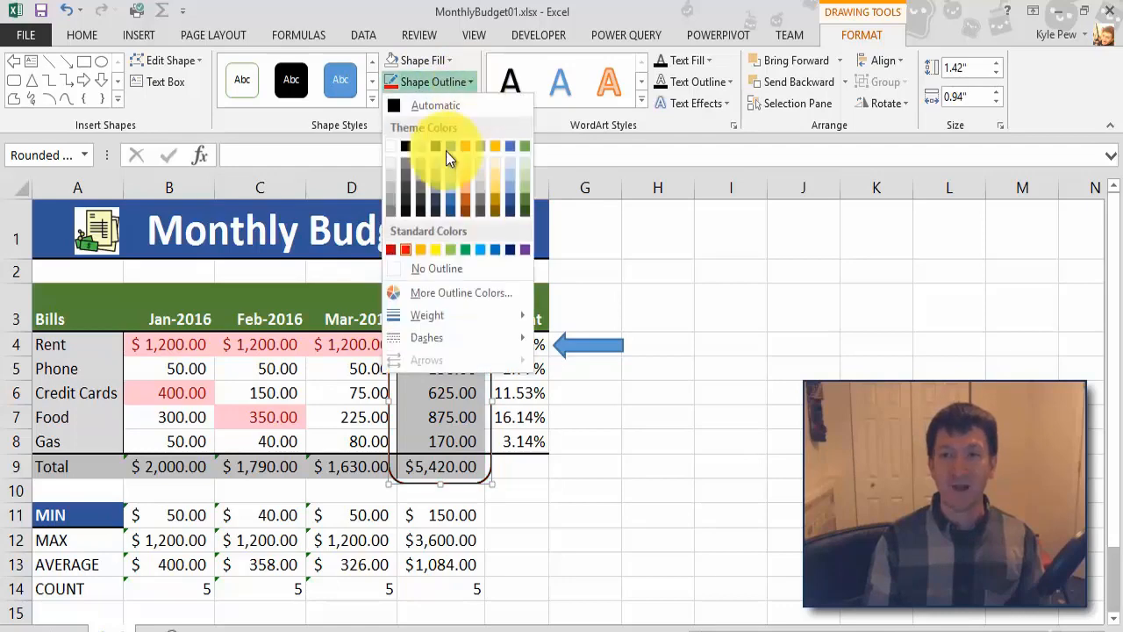
pyautogui.moveTo(411, 315)
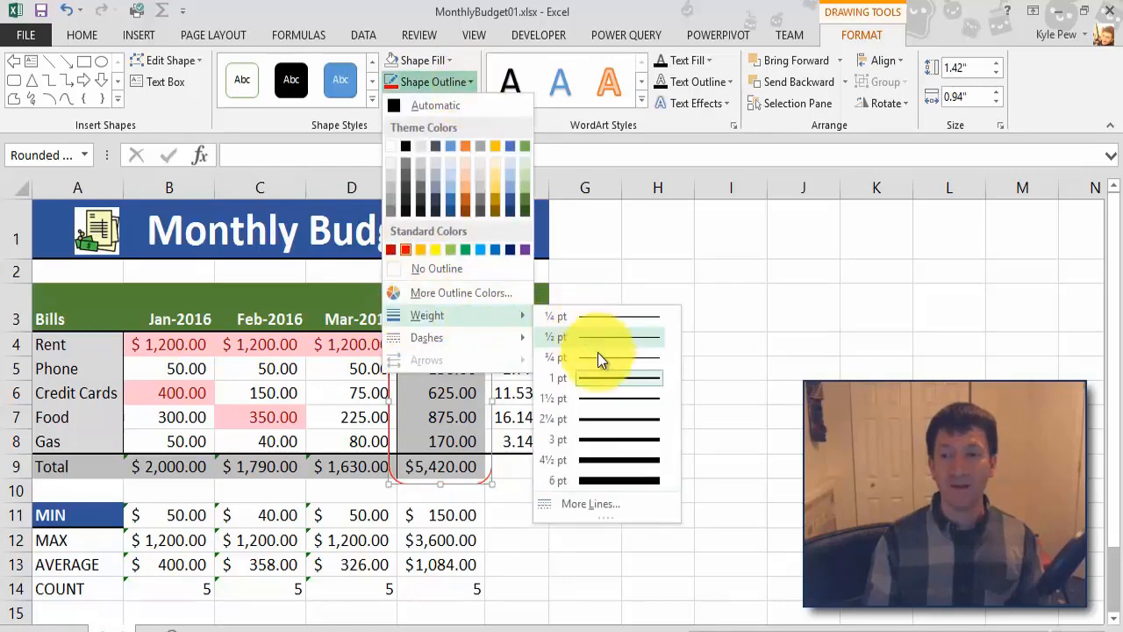
pyautogui.click(595, 438)
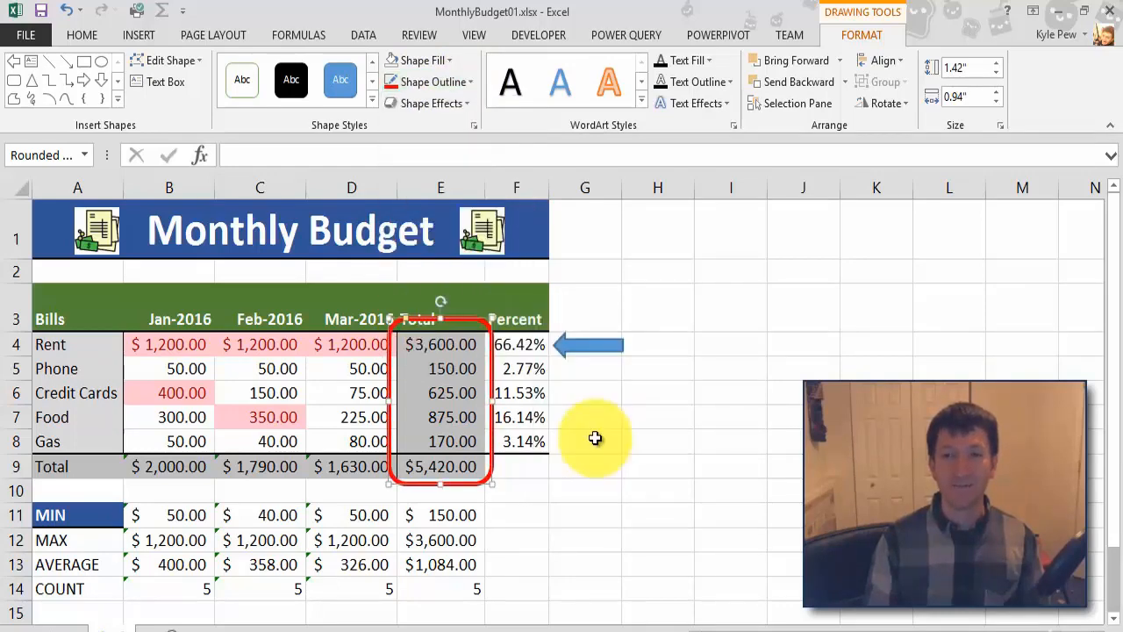
pyautogui.click(730, 351)
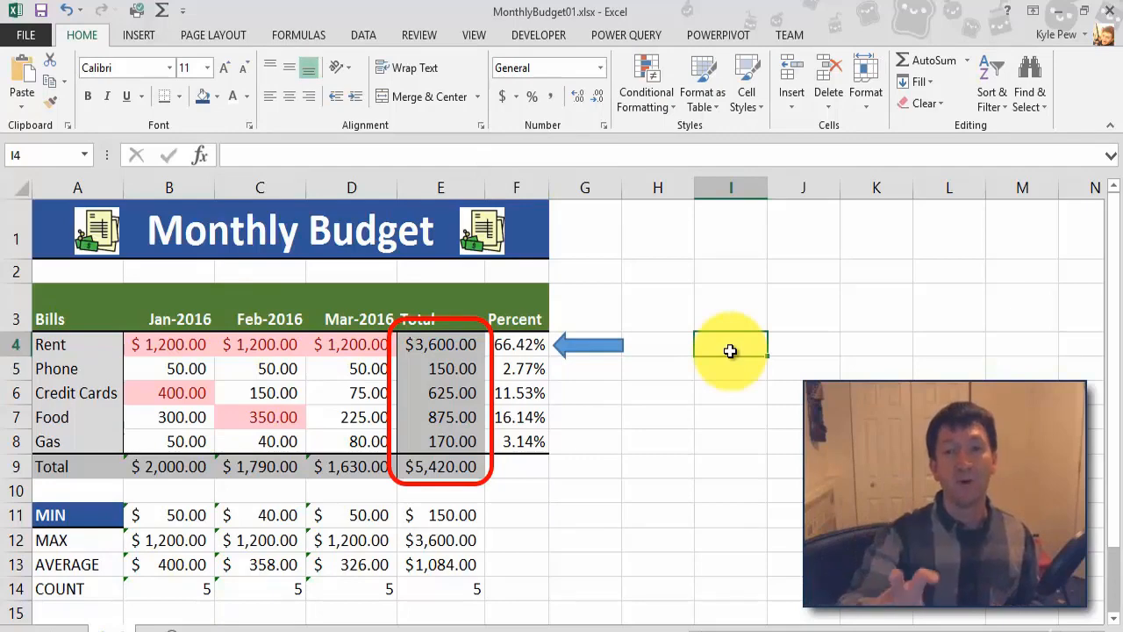
# - Shrink the red rounded rectangle to about 1.25" high and 0.82" wide so it fits the values in E4:E9
pyautogui.click(424, 325)
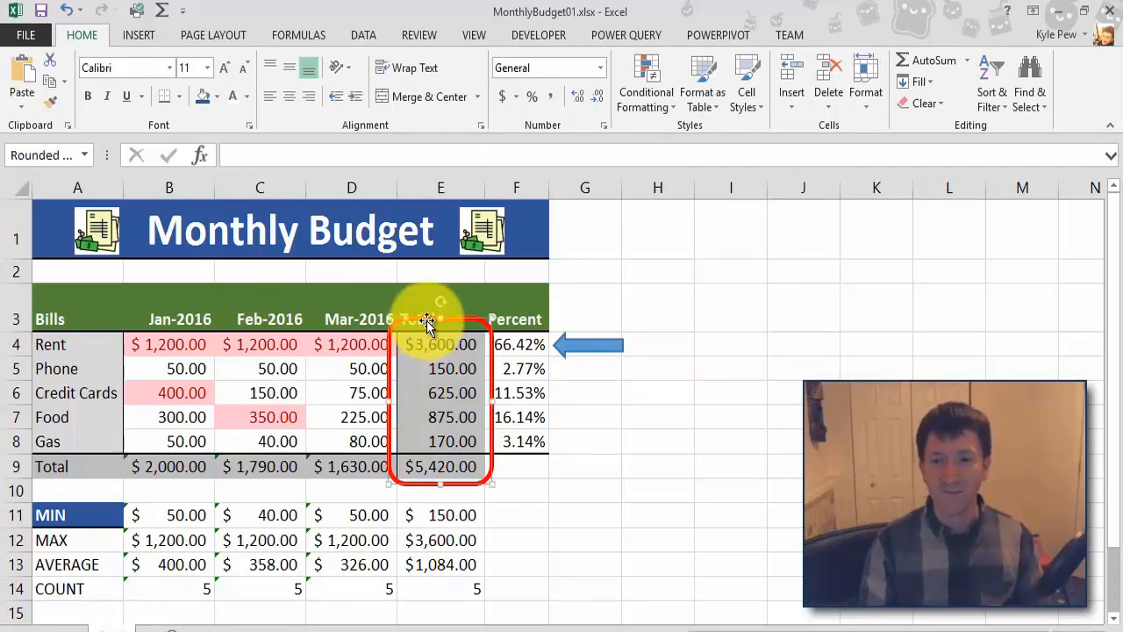
pyautogui.moveTo(438, 324); pyautogui.dragTo(438, 331)
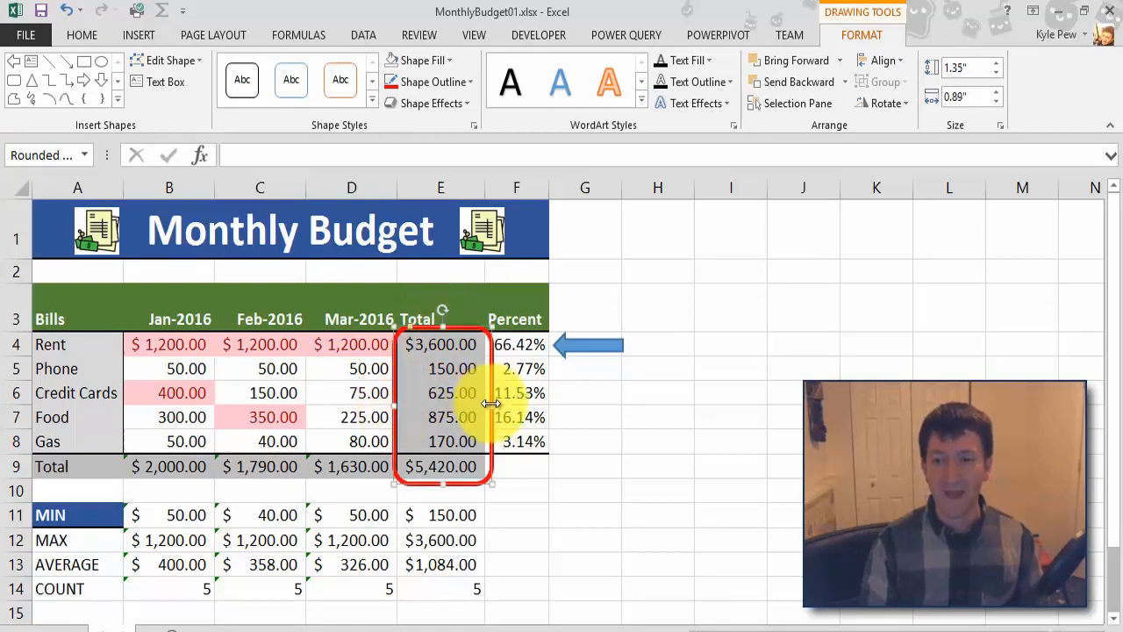
pyautogui.moveTo(492, 407); pyautogui.dragTo(483, 407)
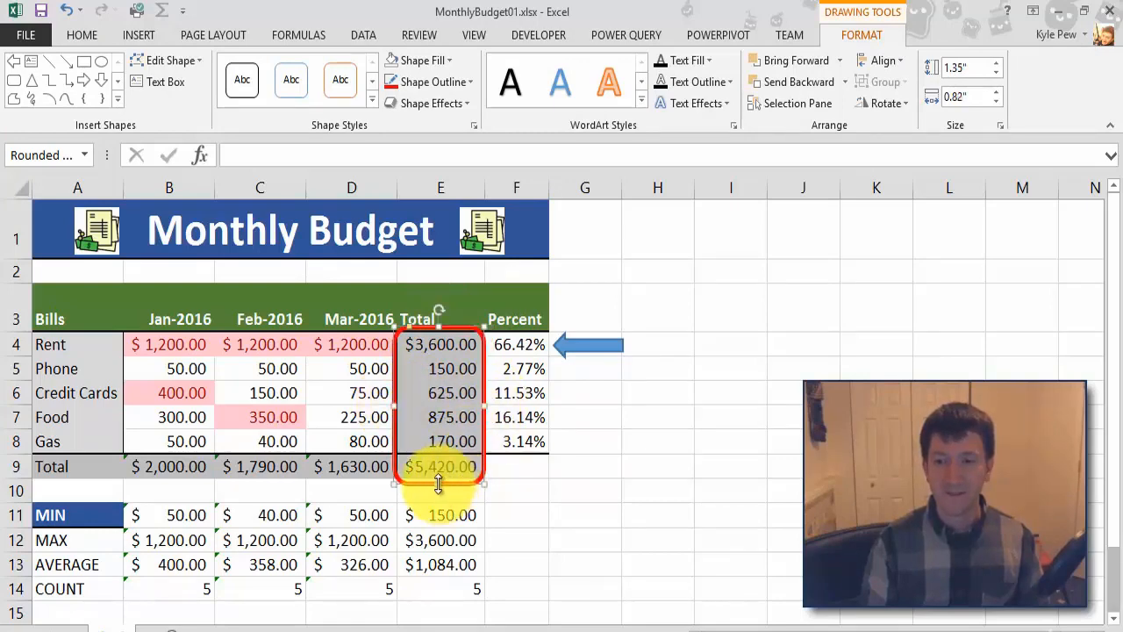
pyautogui.moveTo(446, 481); pyautogui.dragTo(436, 474)
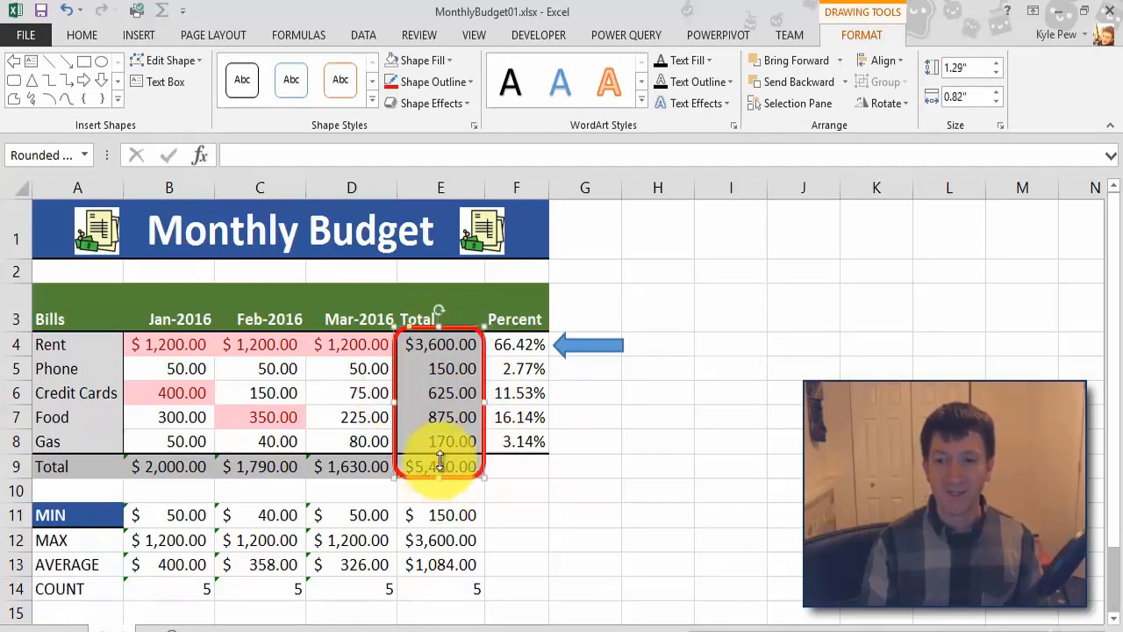
pyautogui.moveTo(439, 326); pyautogui.dragTo(439, 330)
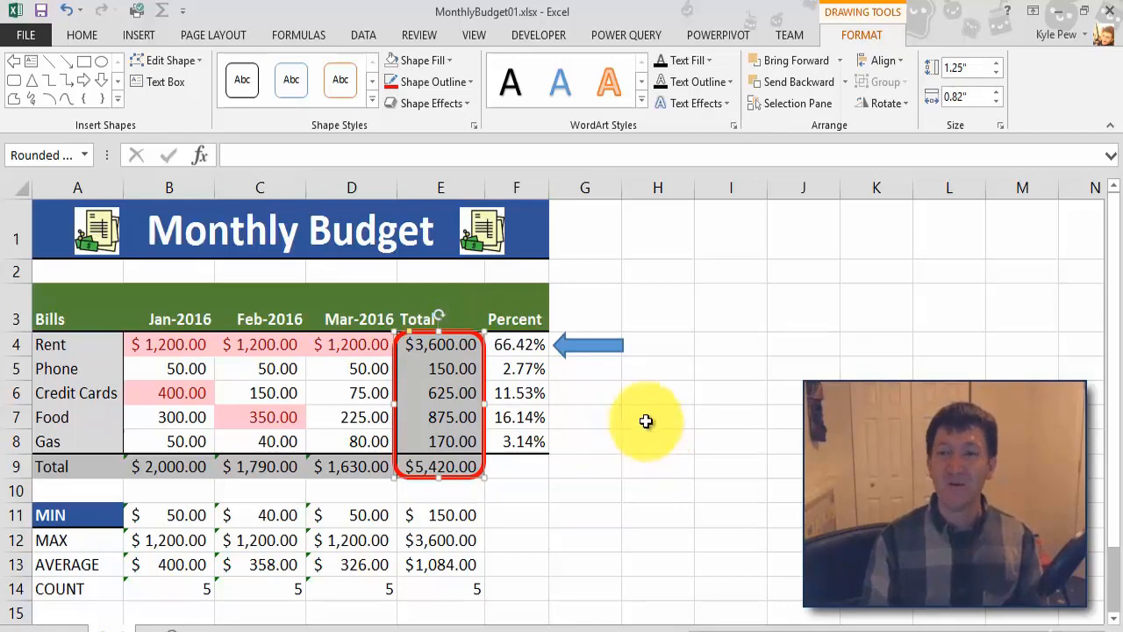
# - Fill the left block arrow beside the Rent percentage with red
pyautogui.click(581, 357)
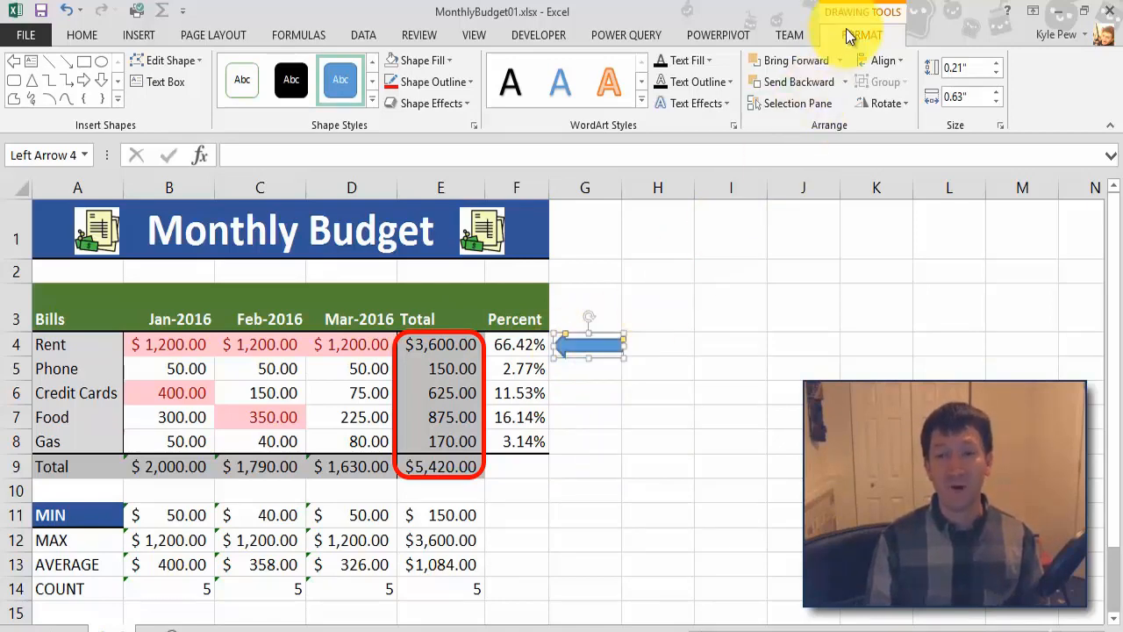
pyautogui.click(448, 62)
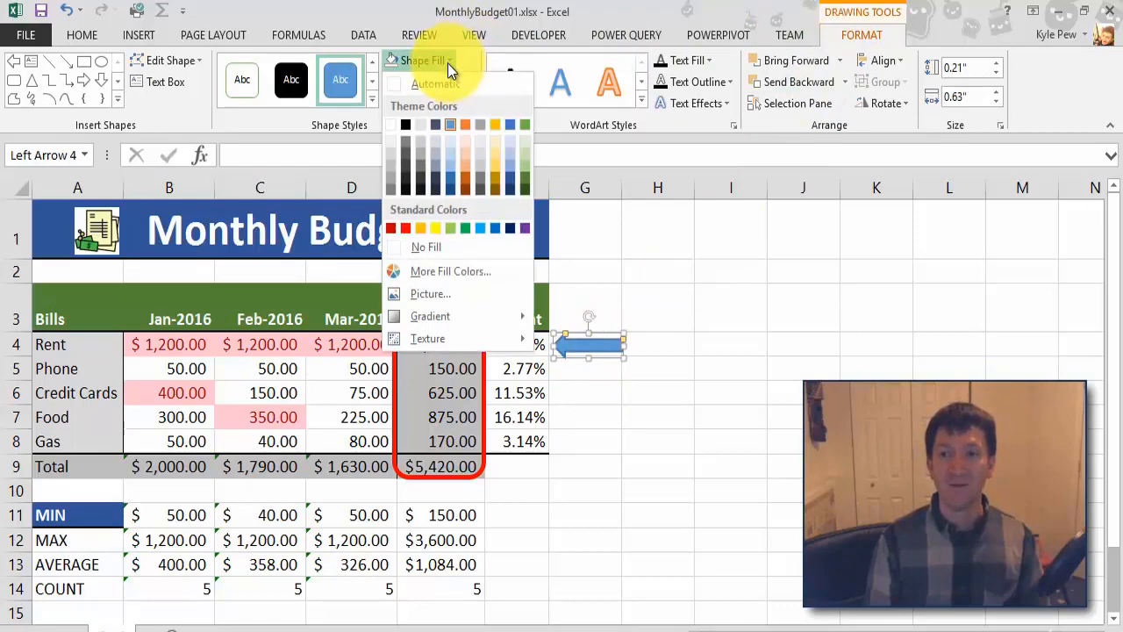
pyautogui.click(405, 229)
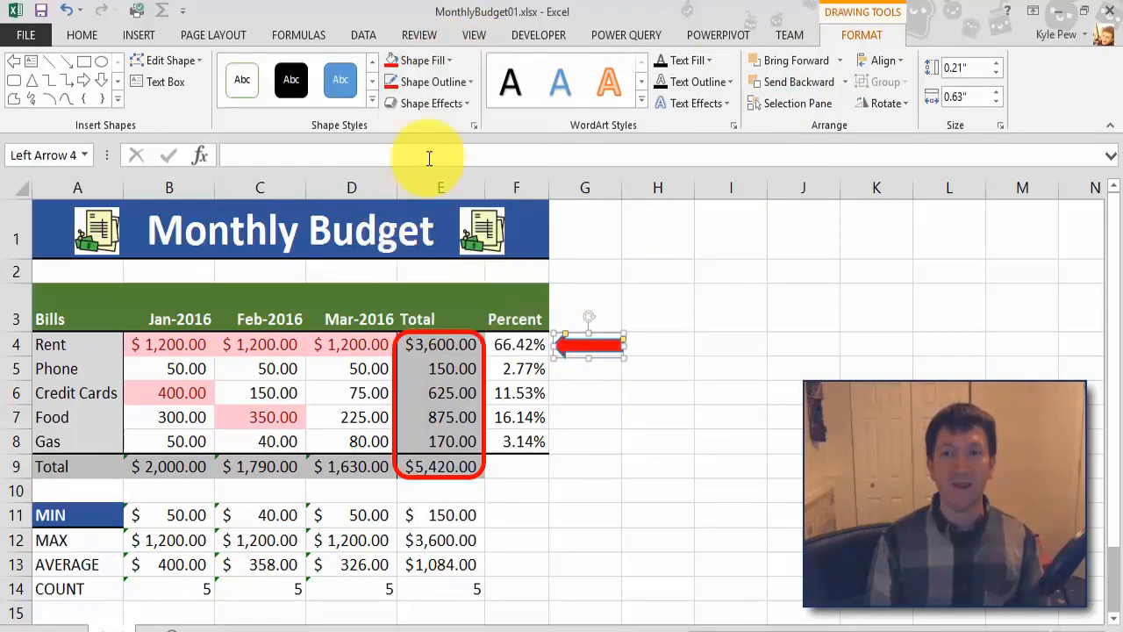
# - Give the left block arrow a dark red outline with a 2¼ pt weight
pyautogui.click(450, 84)
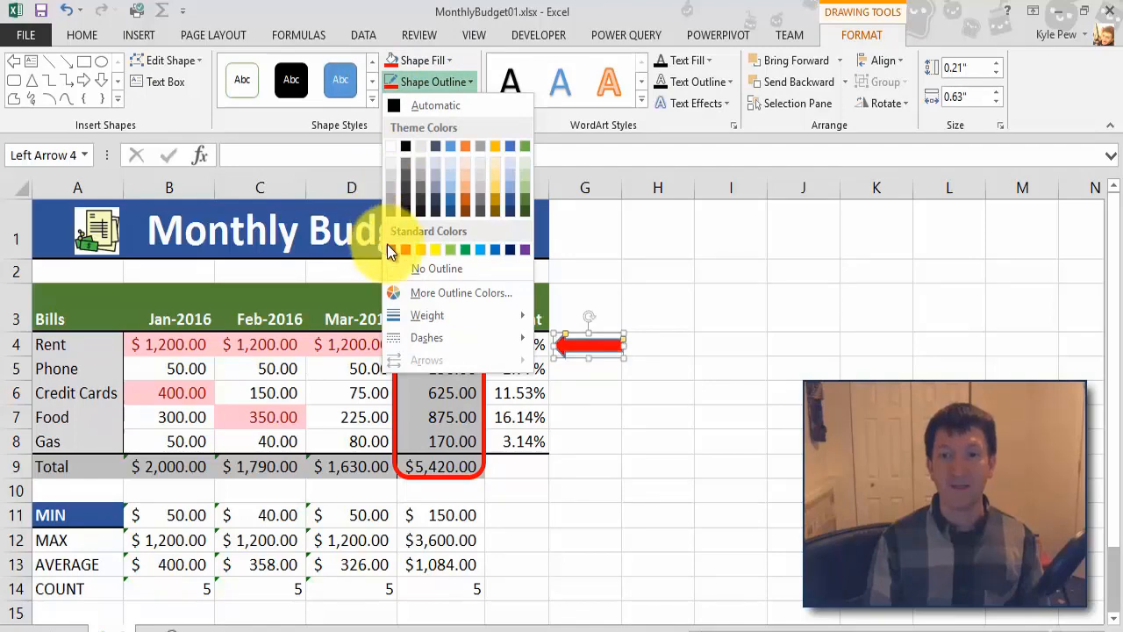
pyautogui.click(390, 251)
pyautogui.click(472, 83)
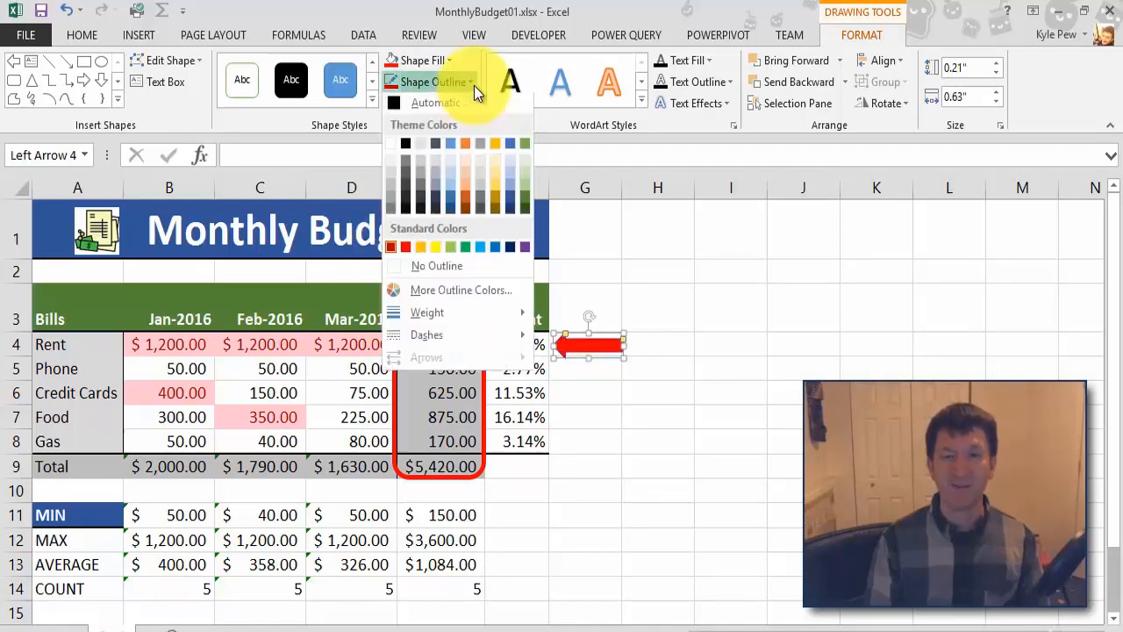
pyautogui.moveTo(430, 311)
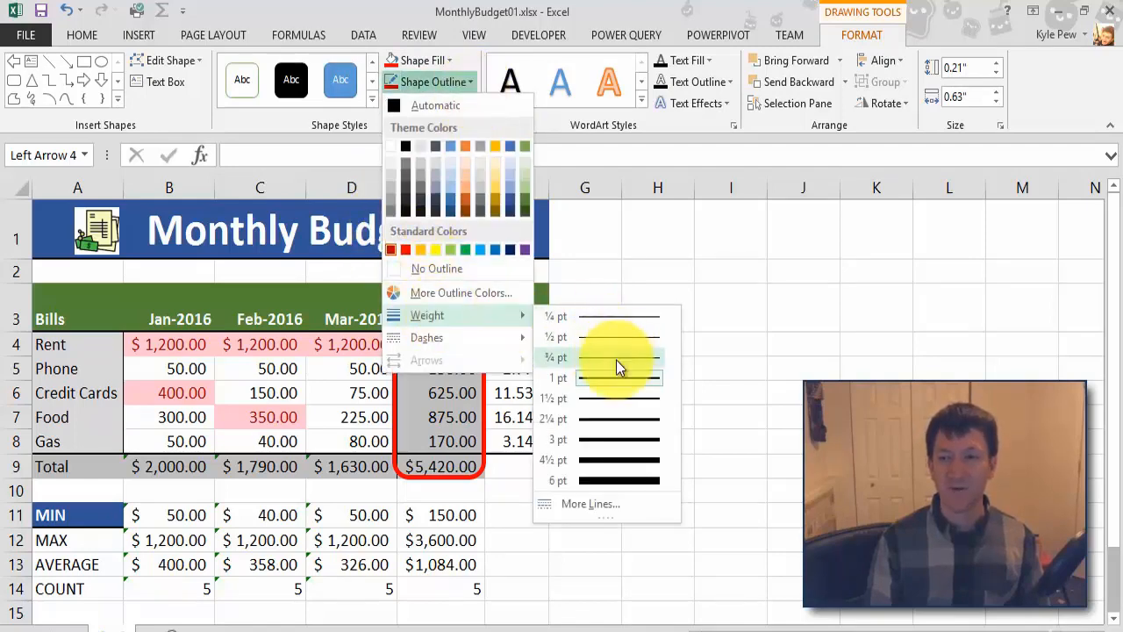
pyautogui.click(596, 415)
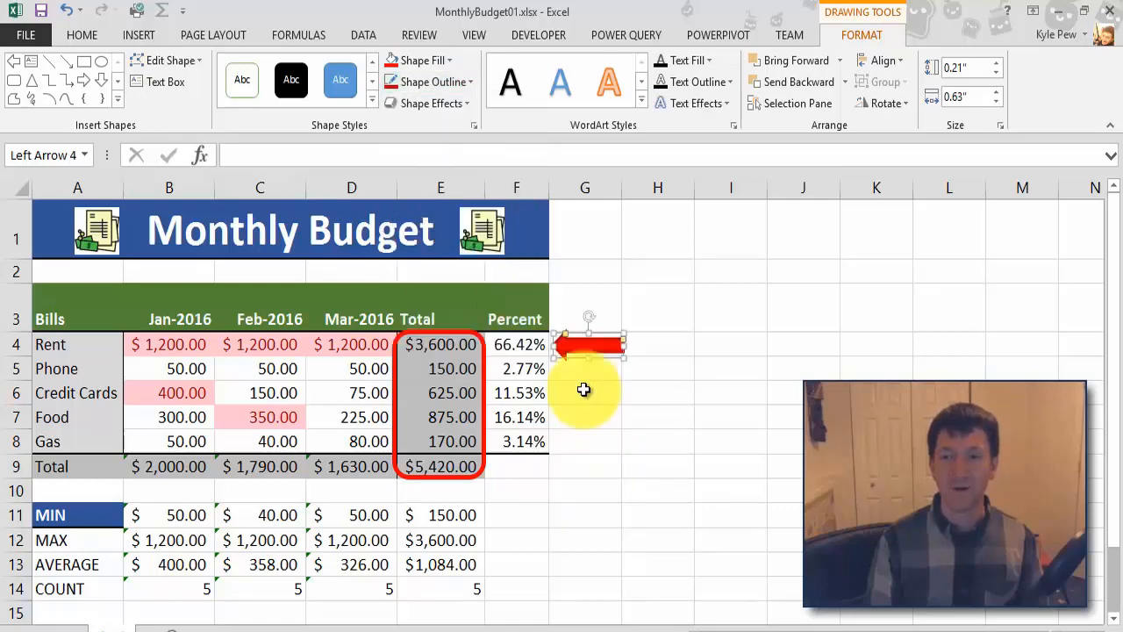
pyautogui.click(583, 390)
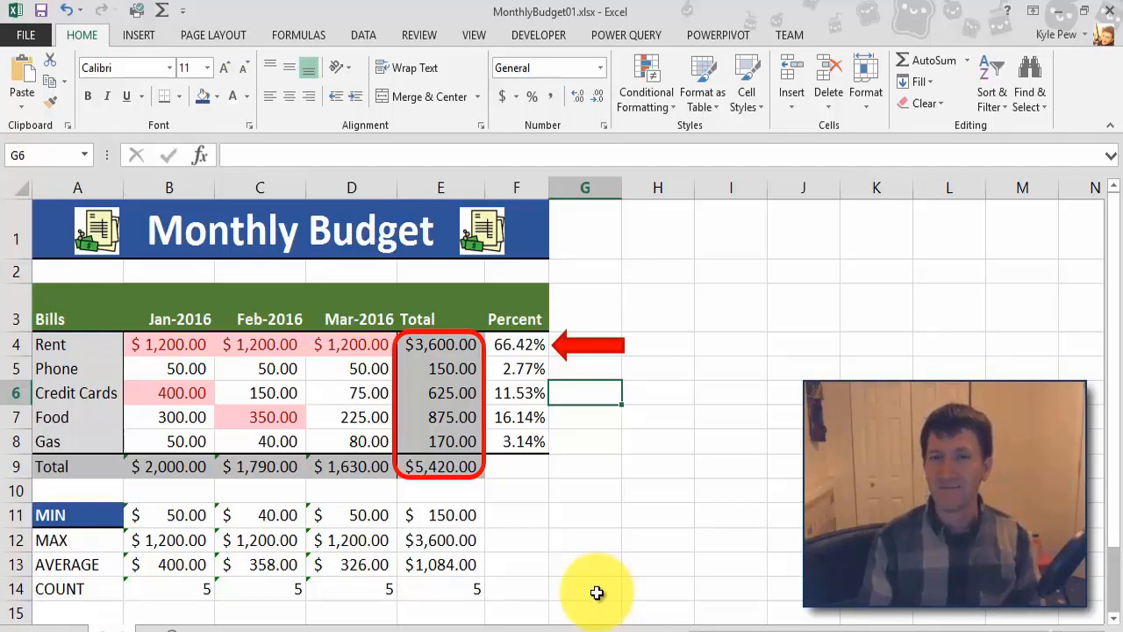
# - Draw a smiley face shape about 0.84" high and 0.8" wide below the budget table, around column G
pyautogui.click(138, 35)
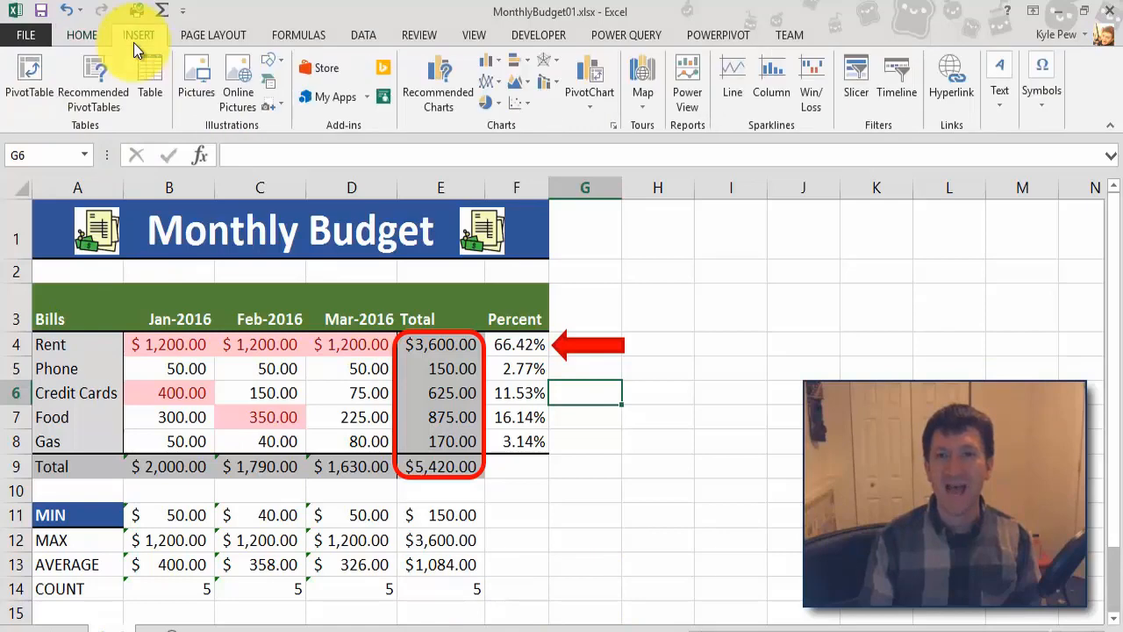
pyautogui.click(273, 67)
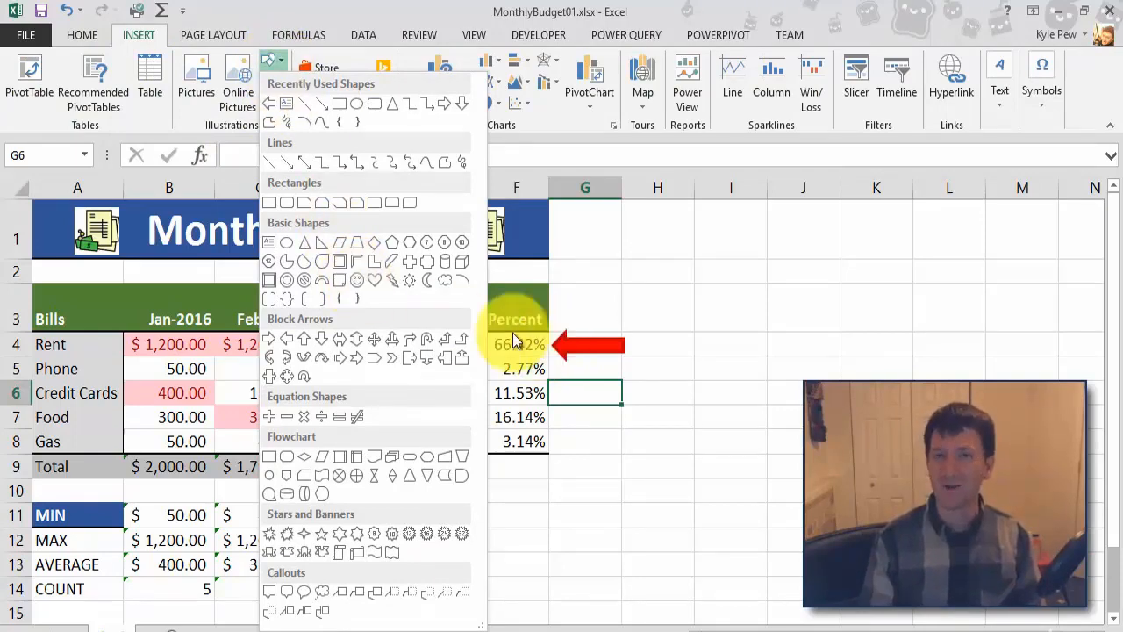
pyautogui.click(358, 281)
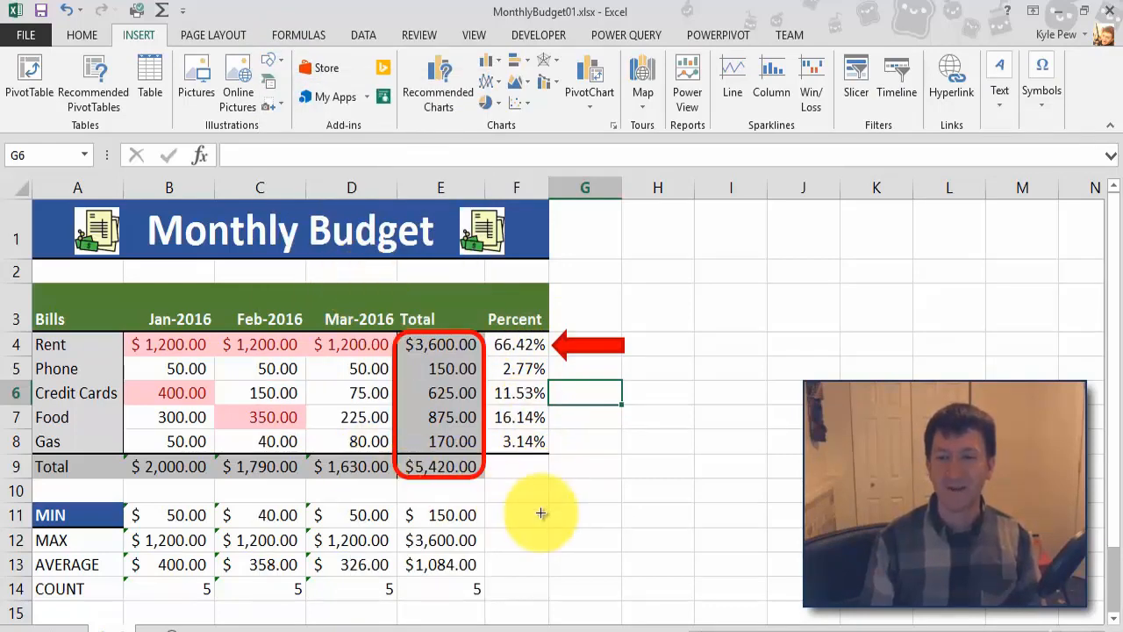
pyautogui.moveTo(542, 513)
pyautogui.mouseDown()
pyautogui.moveTo(623, 584)
pyautogui.moveTo(632, 619)
pyautogui.mouseUp()
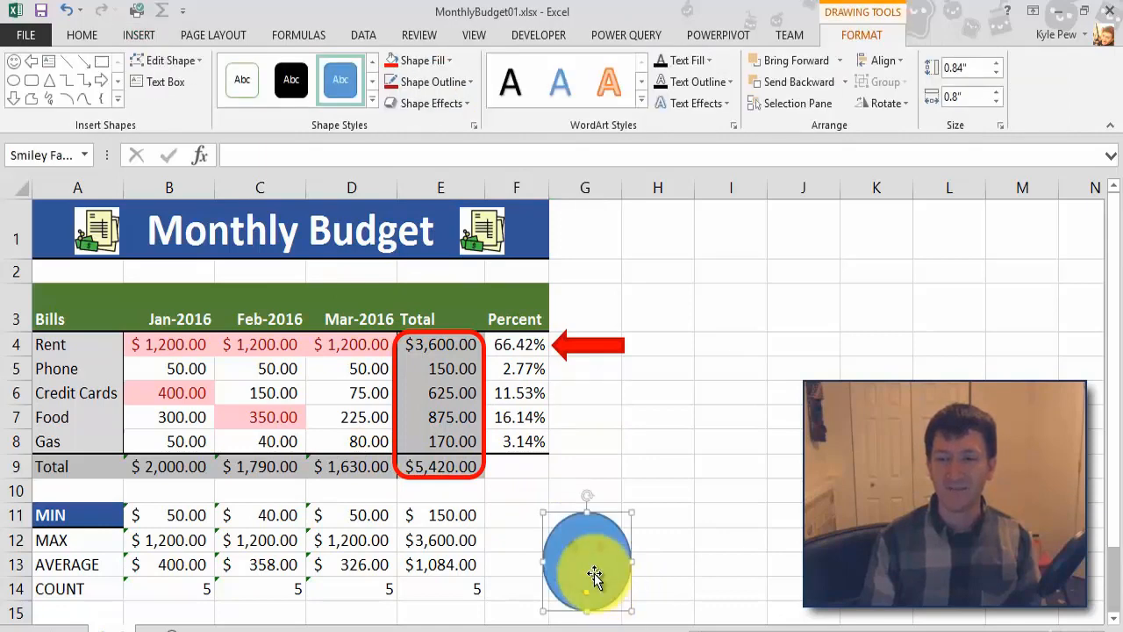
# - Move the smiley face just below the Percent column and reshape its mouth into a straight line
pyautogui.moveTo(596, 577); pyautogui.dragTo(542, 523)
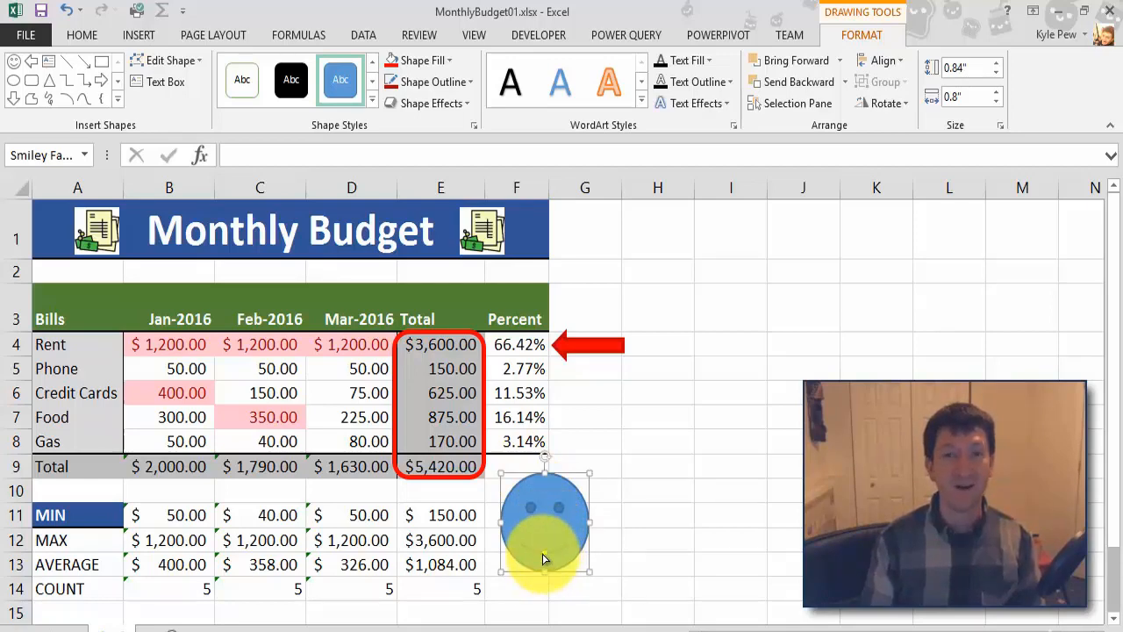
pyautogui.moveTo(544, 558); pyautogui.dragTo(544, 541)
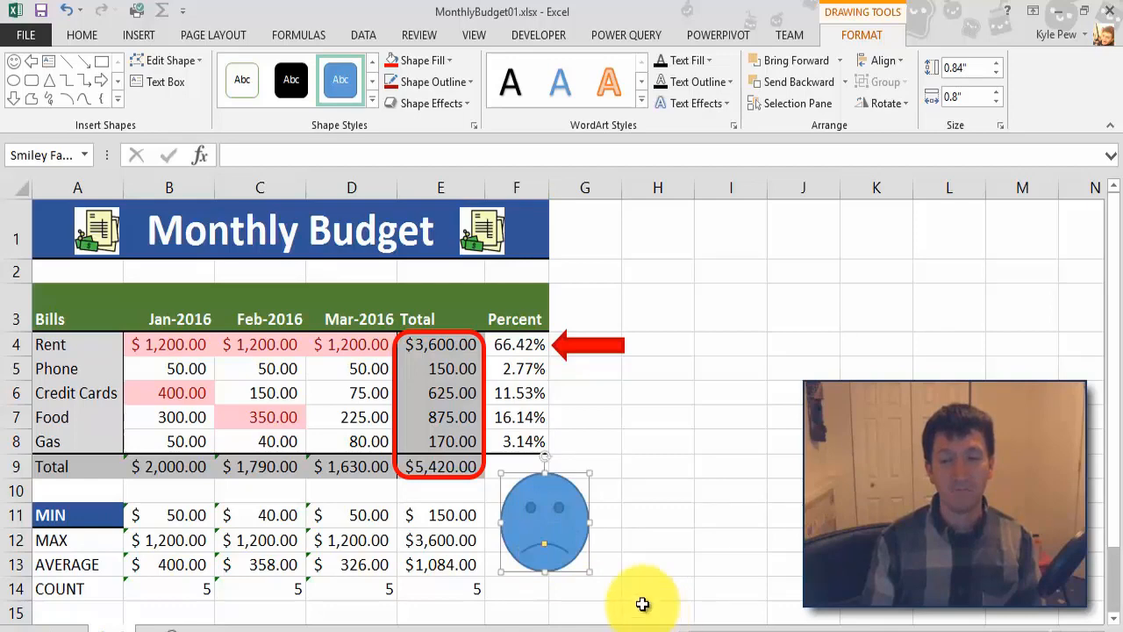
pyautogui.moveTo(544, 544); pyautogui.dragTo(545, 549)
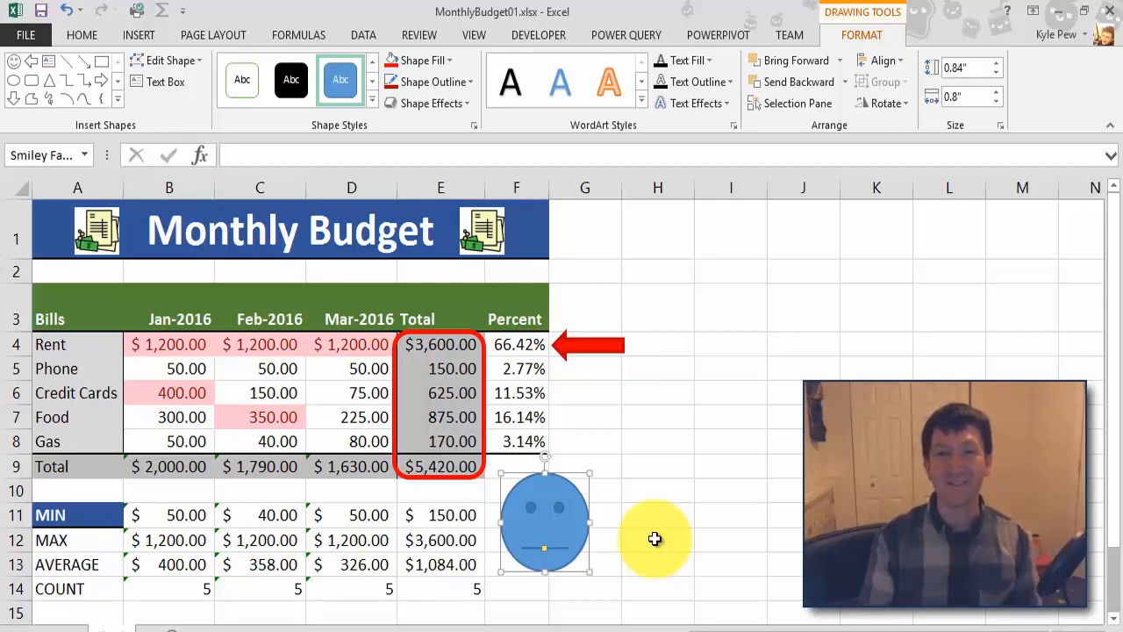
# - Lengthen the head of the red arrow beside the Rent percentage and select the rounded rectangle around the totals
pyautogui.click(581, 354)
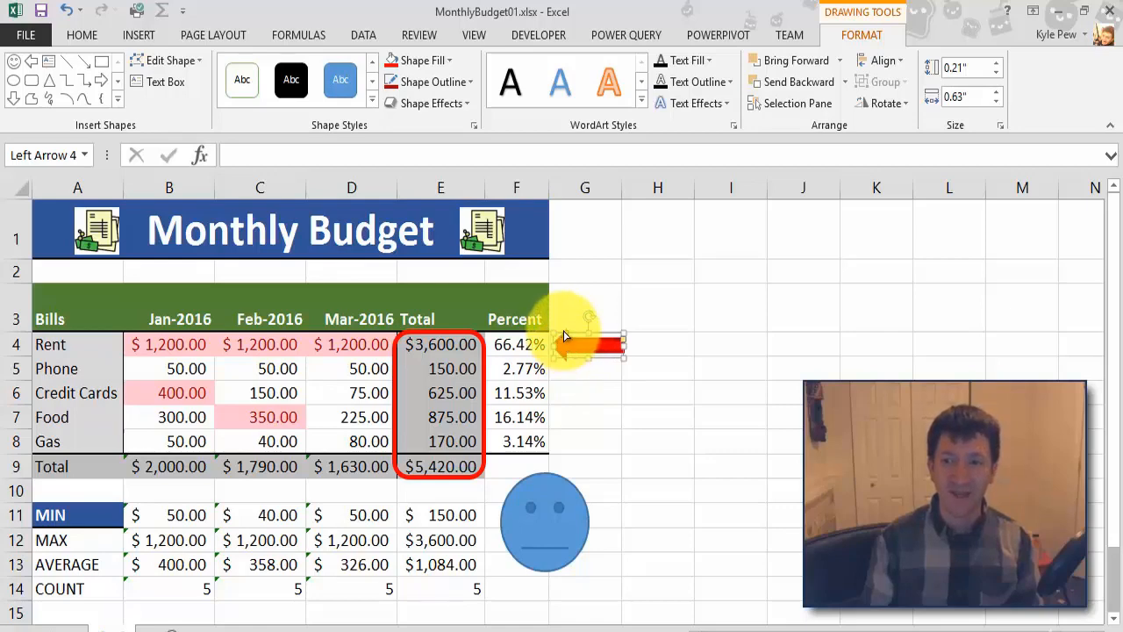
pyautogui.moveTo(566, 333)
pyautogui.mouseDown()
pyautogui.moveTo(575, 323)
pyautogui.moveTo(621, 347)
pyautogui.mouseUp()
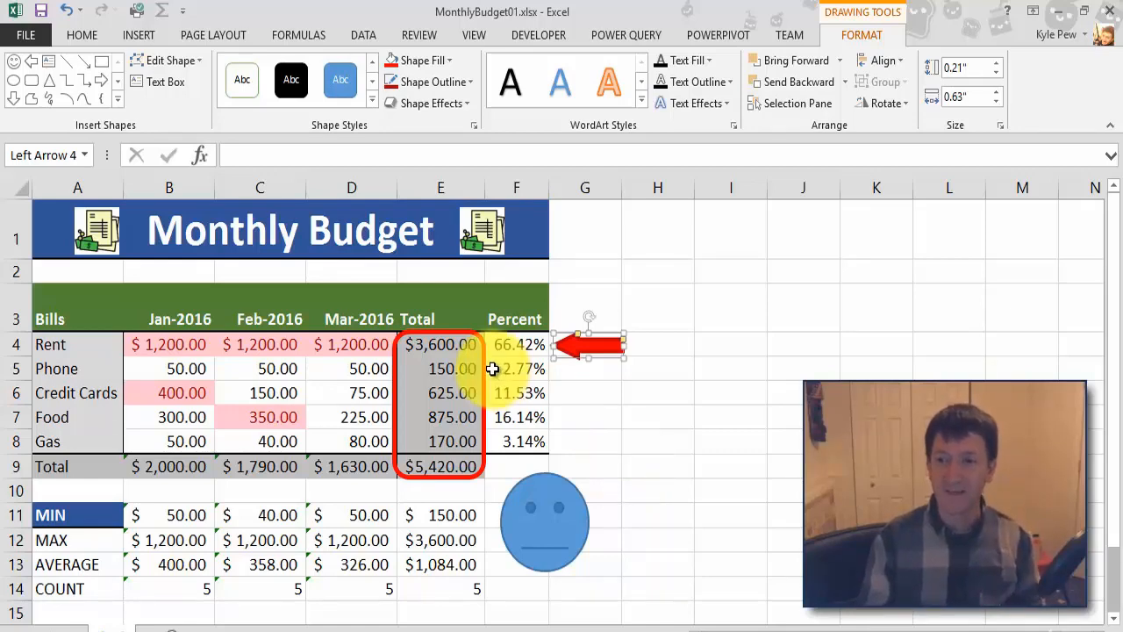
pyautogui.click(485, 367)
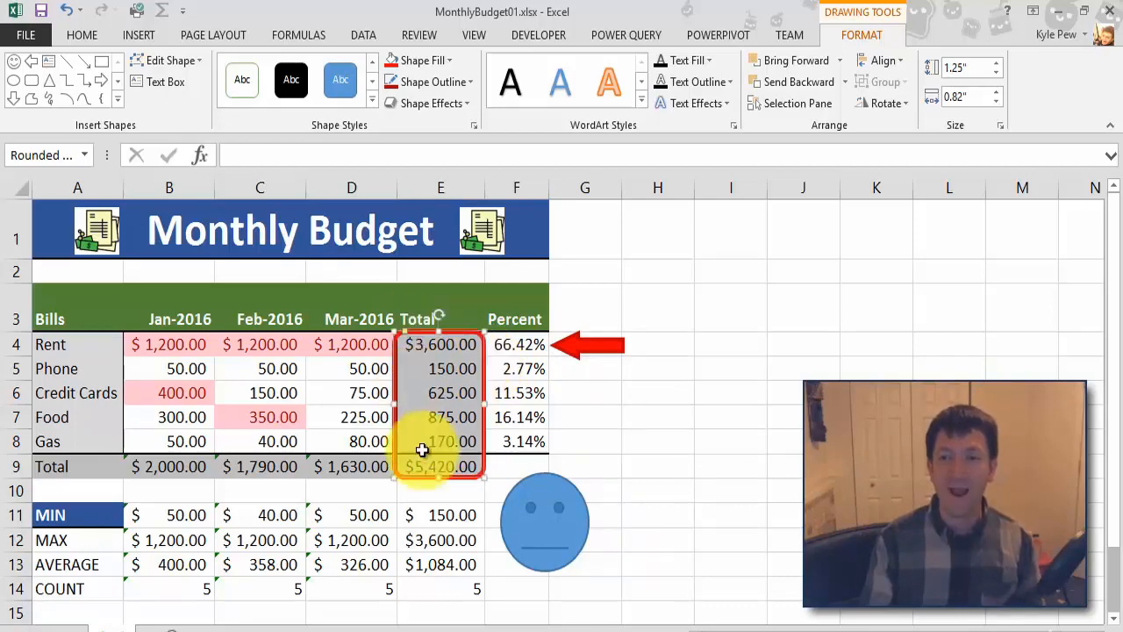
# - Delete the smiley face shape below the Percent column
pyautogui.click(608, 406)
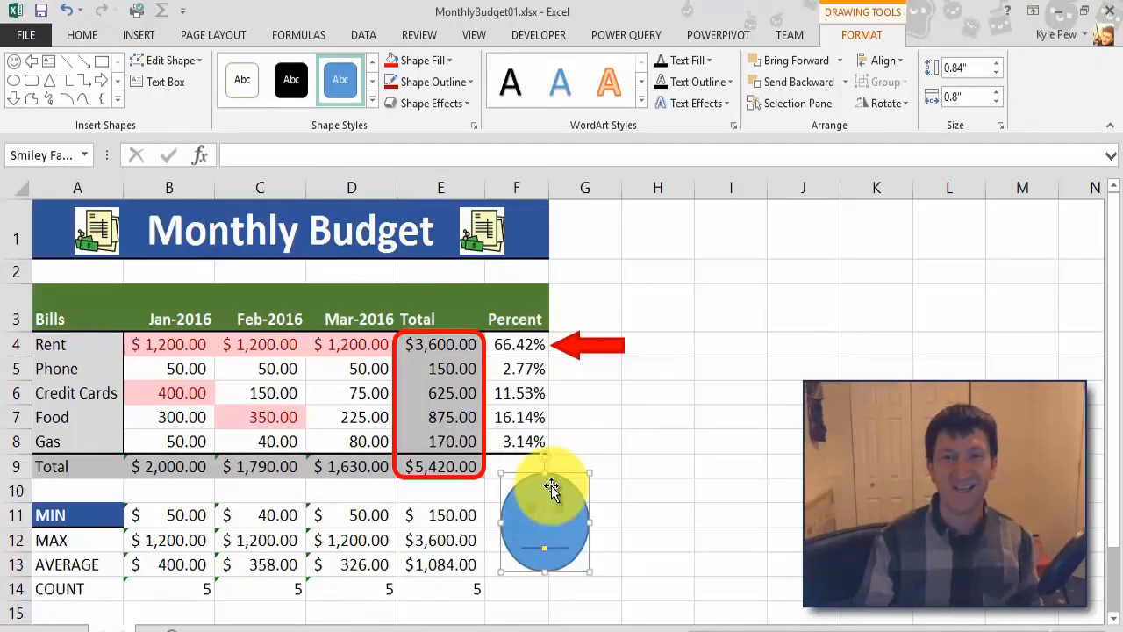
pyautogui.press('Delete')
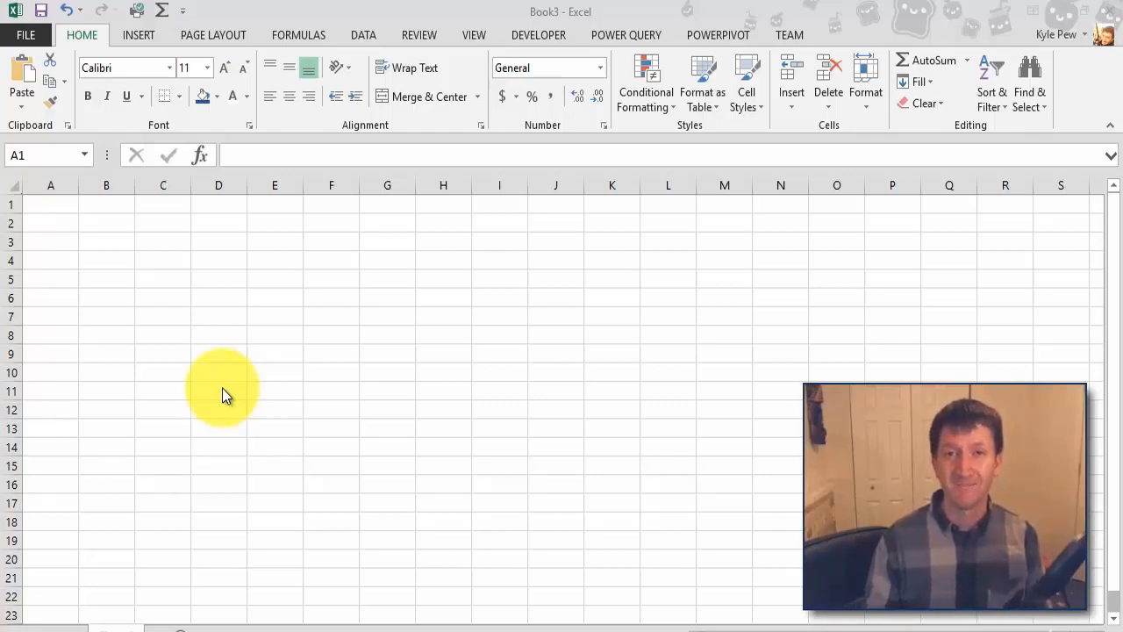
# - Insert a Circle Accent Timeline SmartArt graphic from the Process category and move it so it starts around cell E3
pyautogui.click(140, 37)
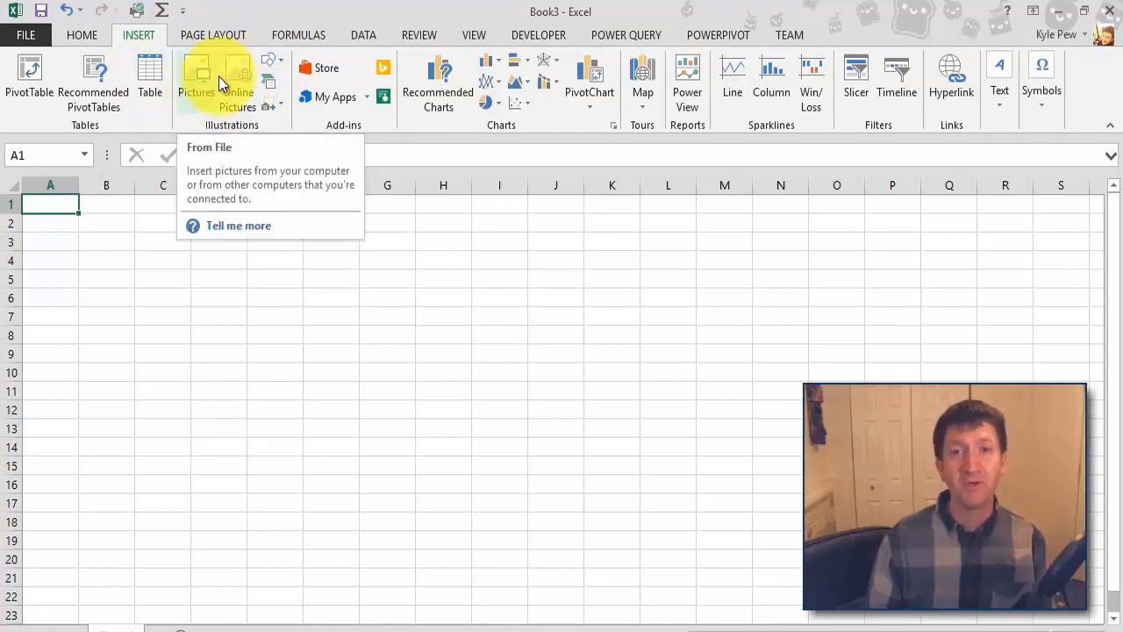
pyautogui.click(277, 61)
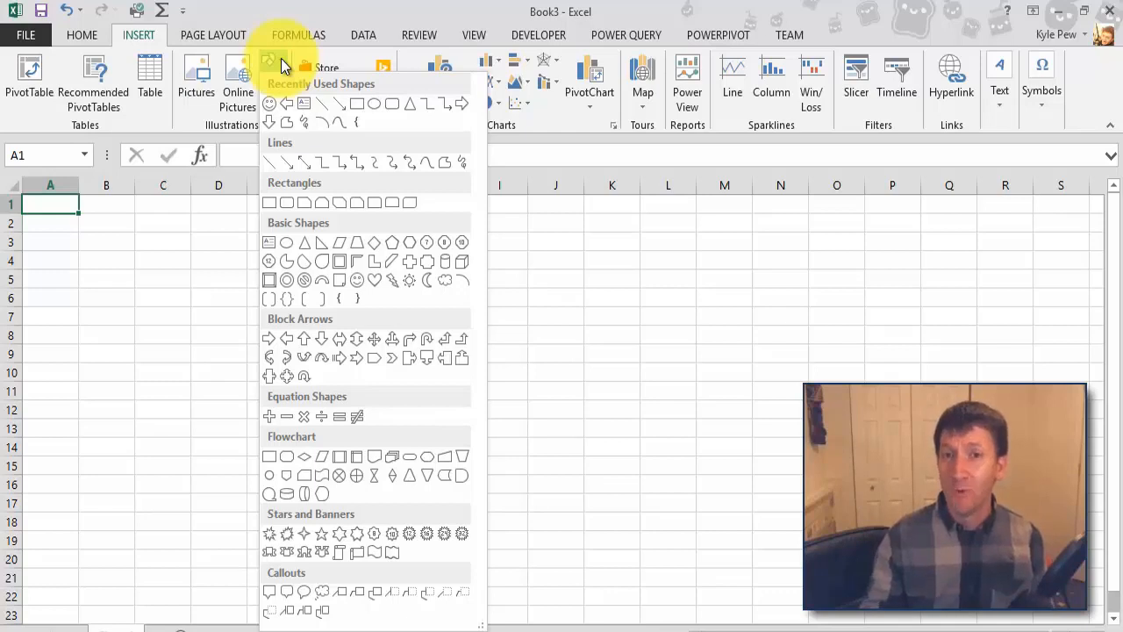
pyautogui.click(279, 19)
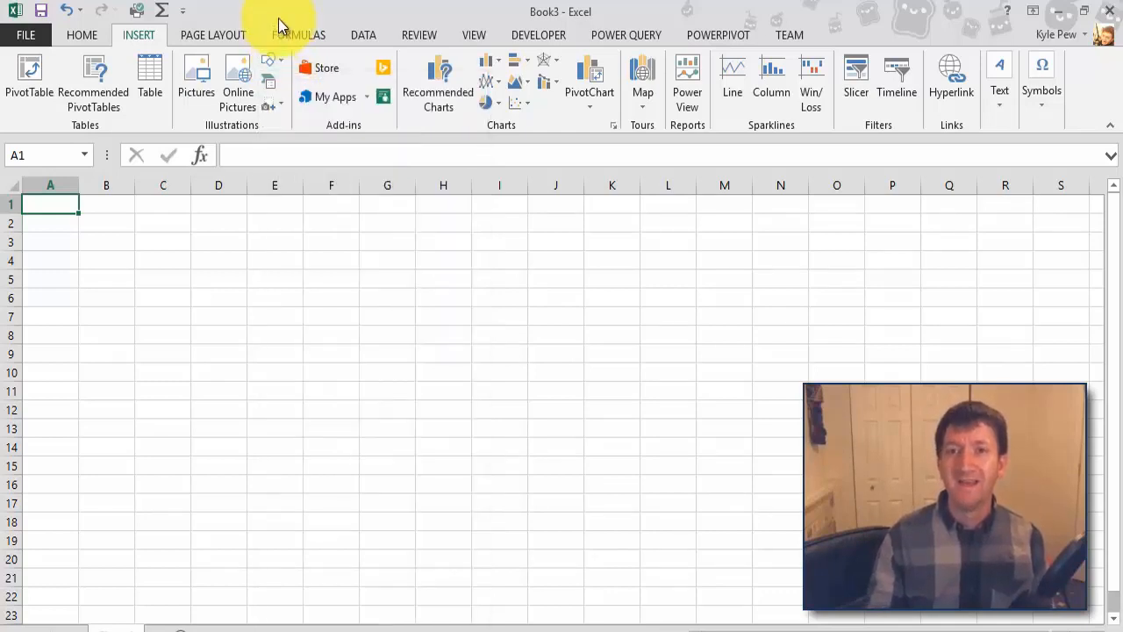
pyautogui.click(271, 92)
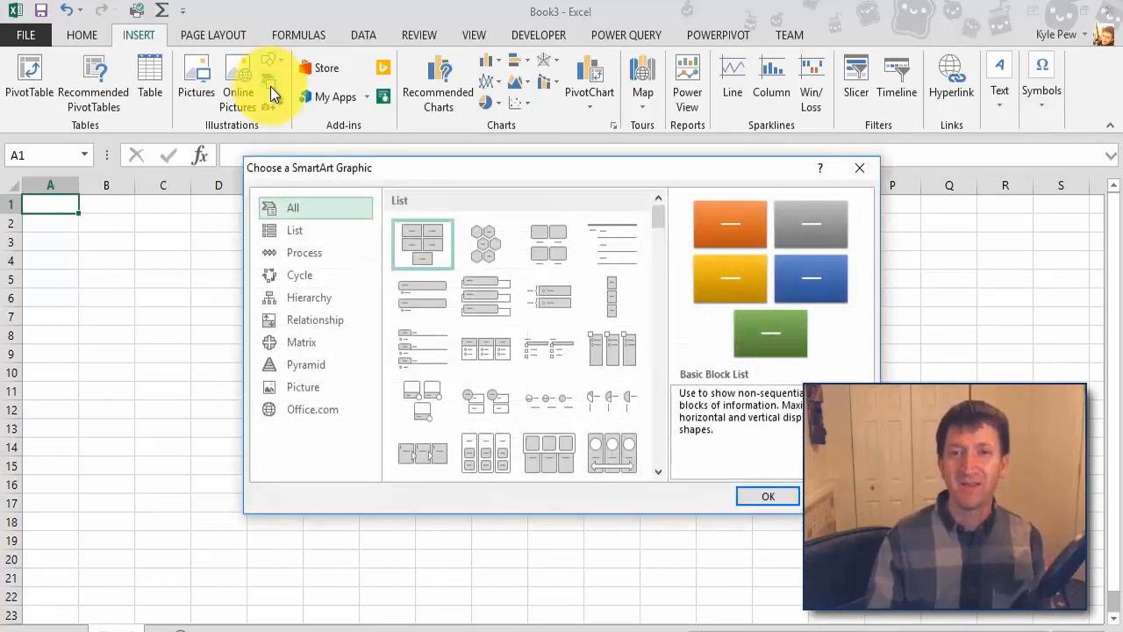
pyautogui.moveTo(304, 160); pyautogui.dragTo(84, 53)
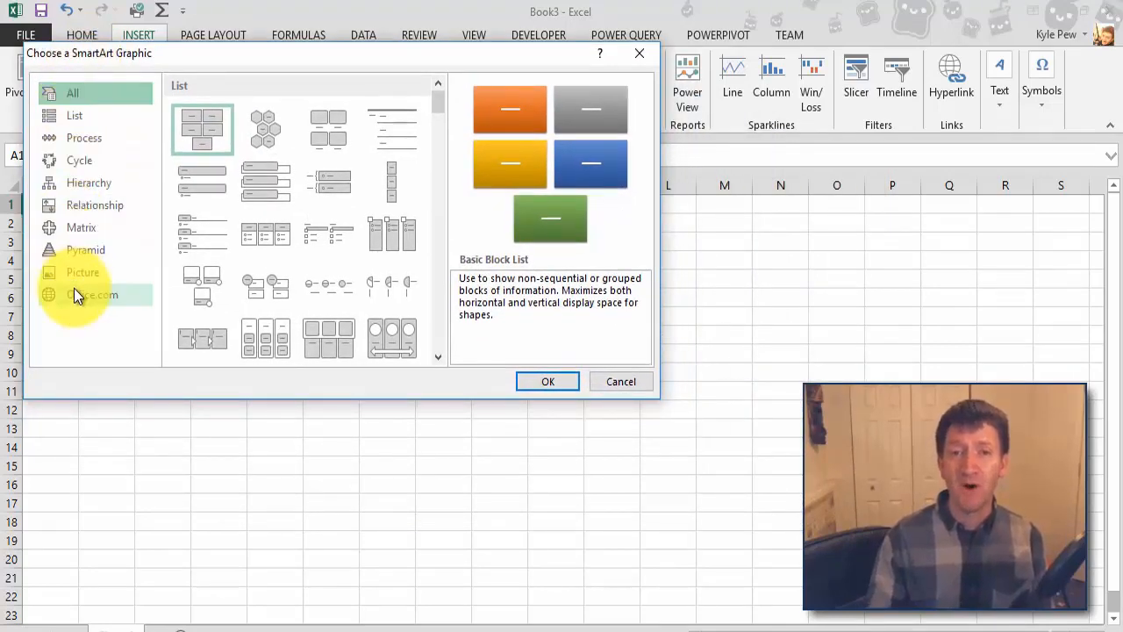
pyautogui.click(73, 139)
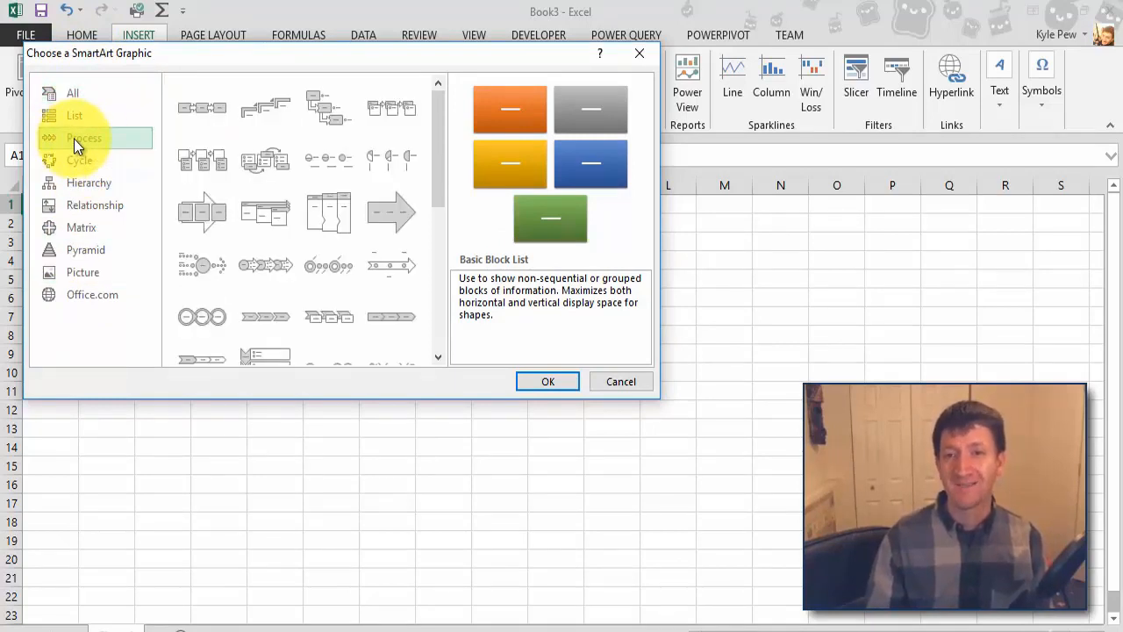
pyautogui.click(335, 269)
pyautogui.click(539, 381)
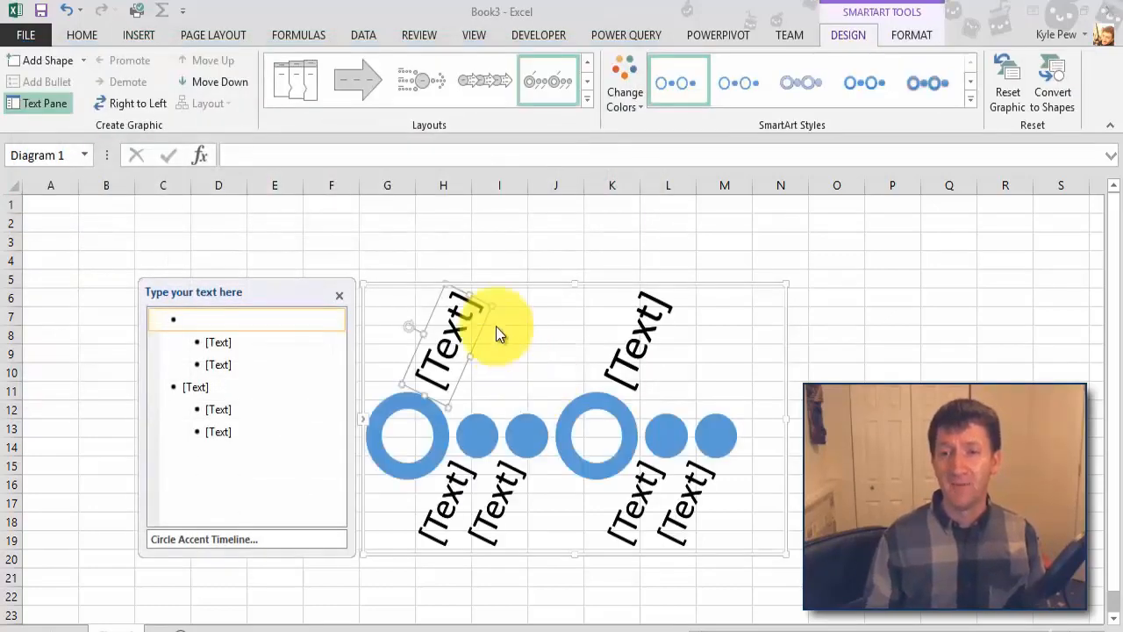
pyautogui.moveTo(381, 281); pyautogui.dragTo(263, 234)
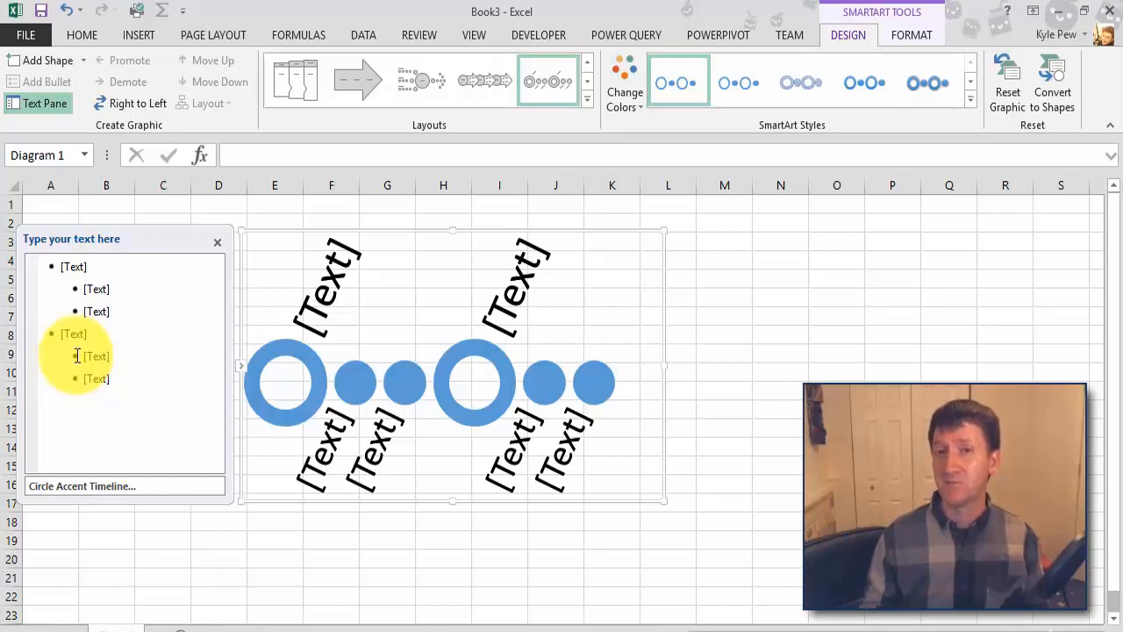
# - Enter "Create Doc" as the text of the timeline's first main item
pyautogui.click(70, 266)
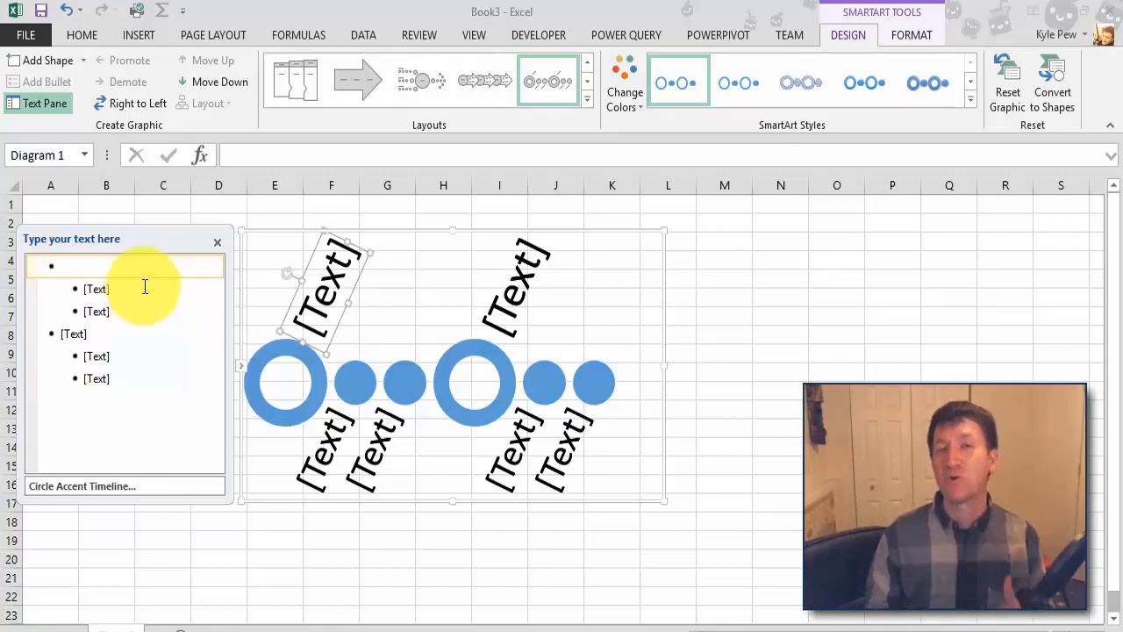
pyautogui.write('Crea')
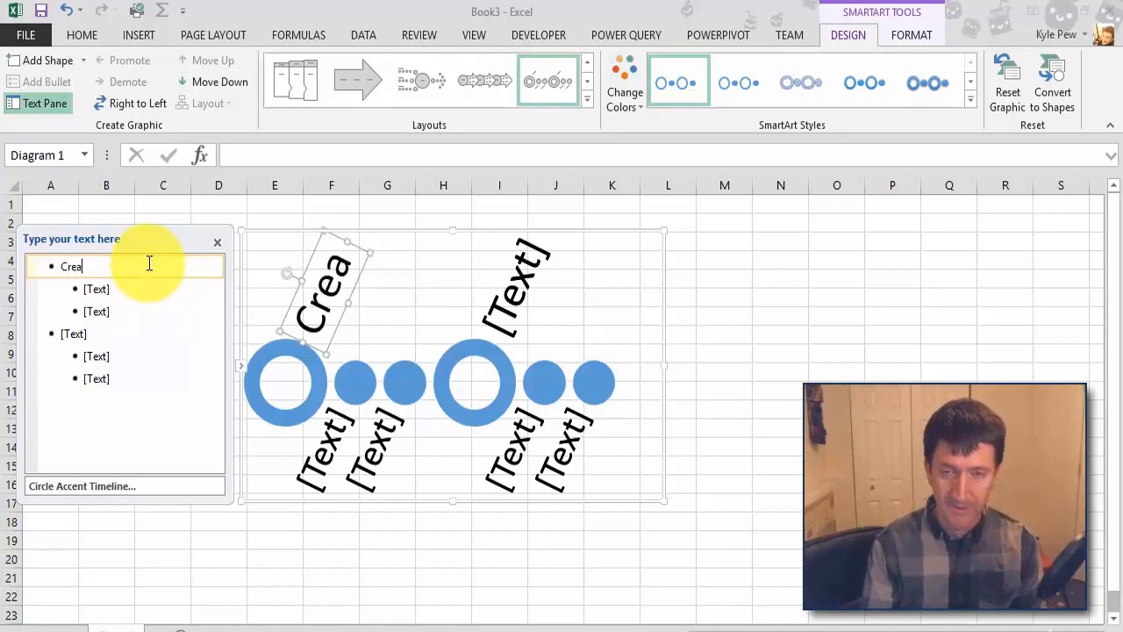
pyautogui.write('ting Dcou')
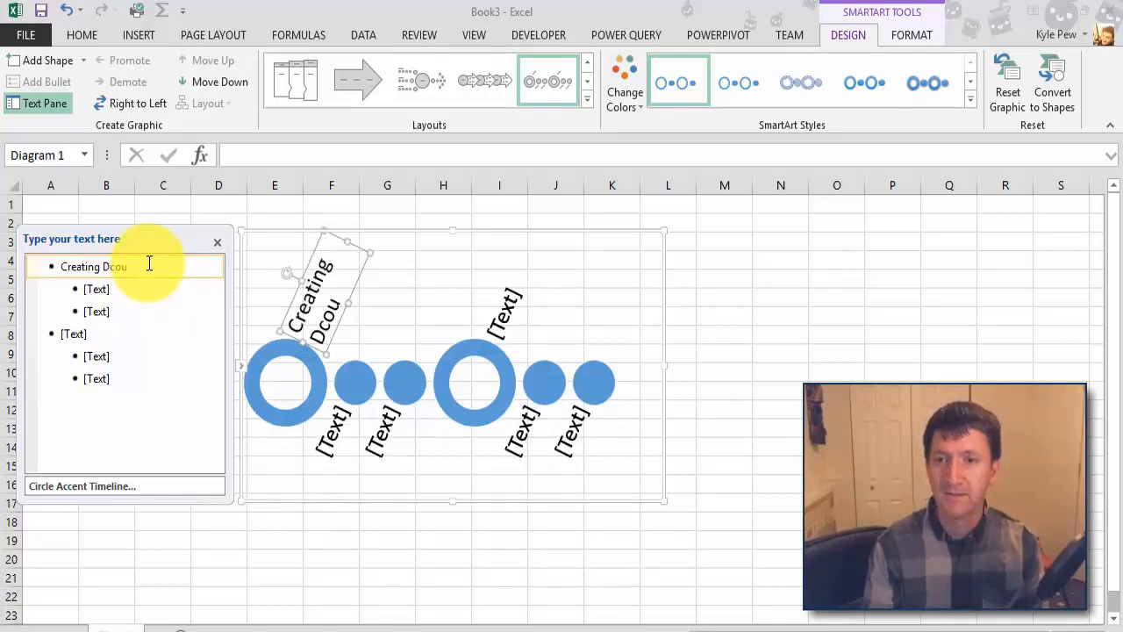
pyautogui.press('BackSpace')
pyautogui.press('BackSpace')
pyautogui.press('BackSpace')
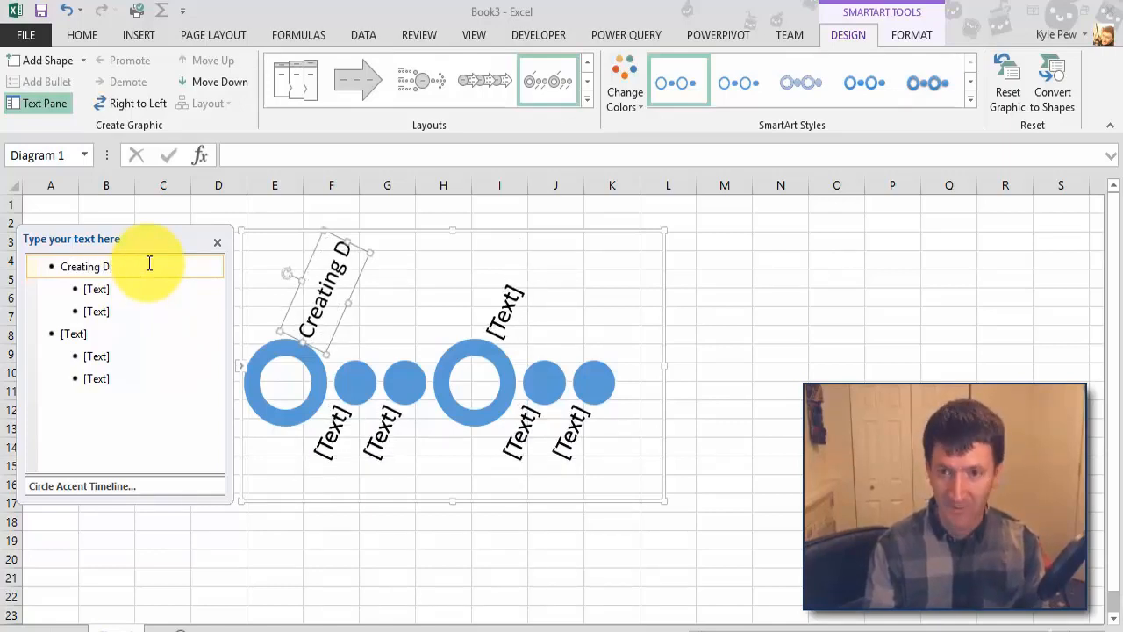
pyautogui.write('oc')
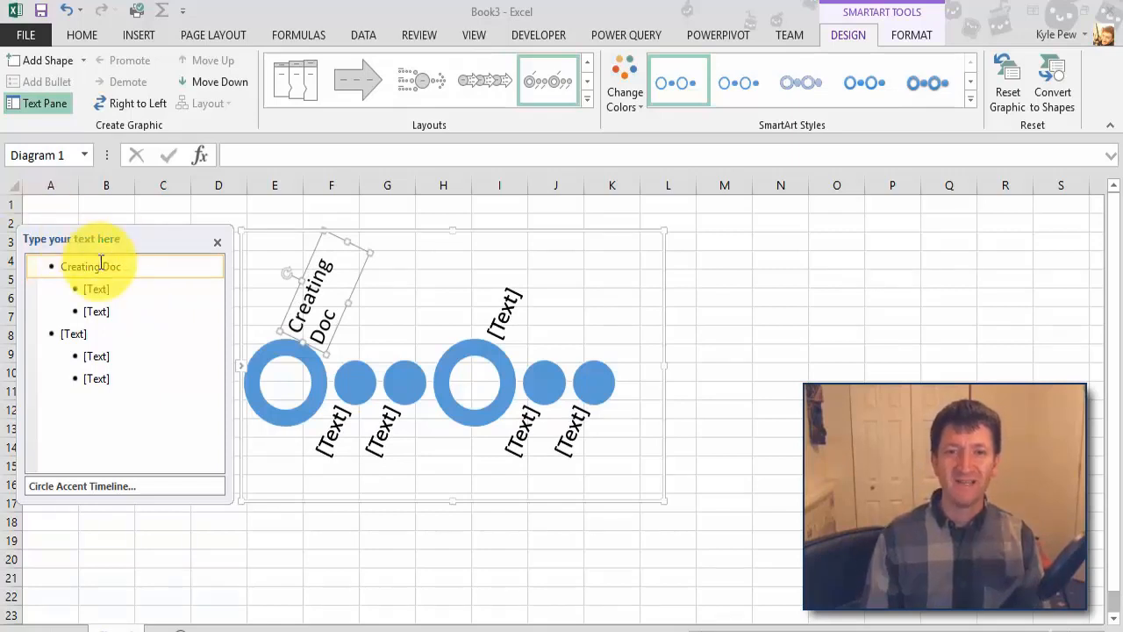
pyautogui.moveTo(100, 266); pyautogui.dragTo(84, 260)
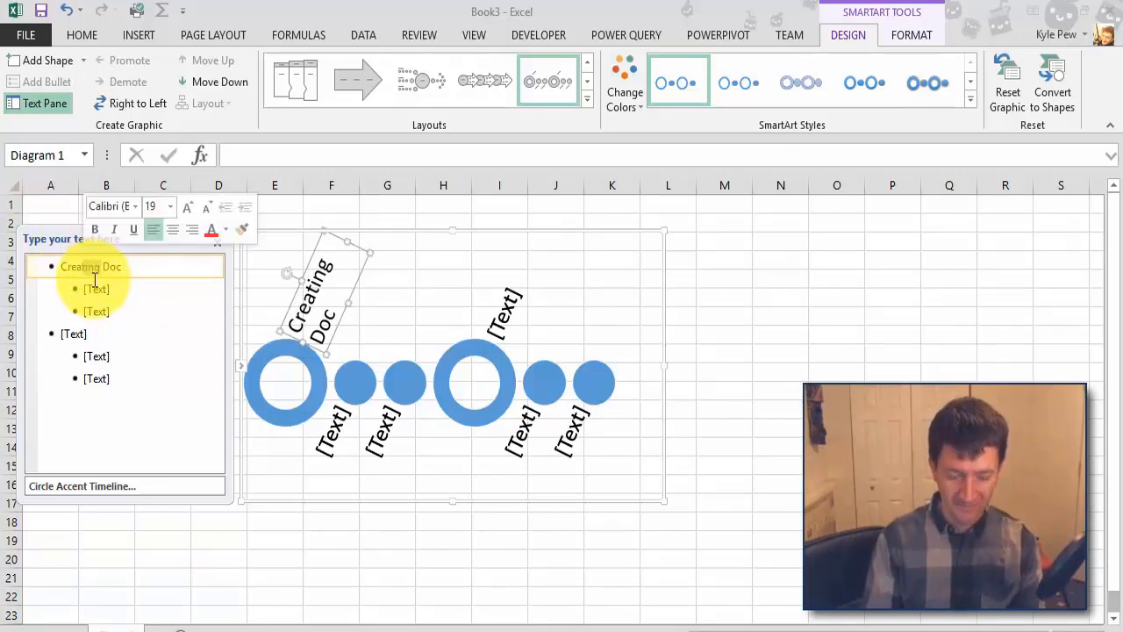
pyautogui.write('e')
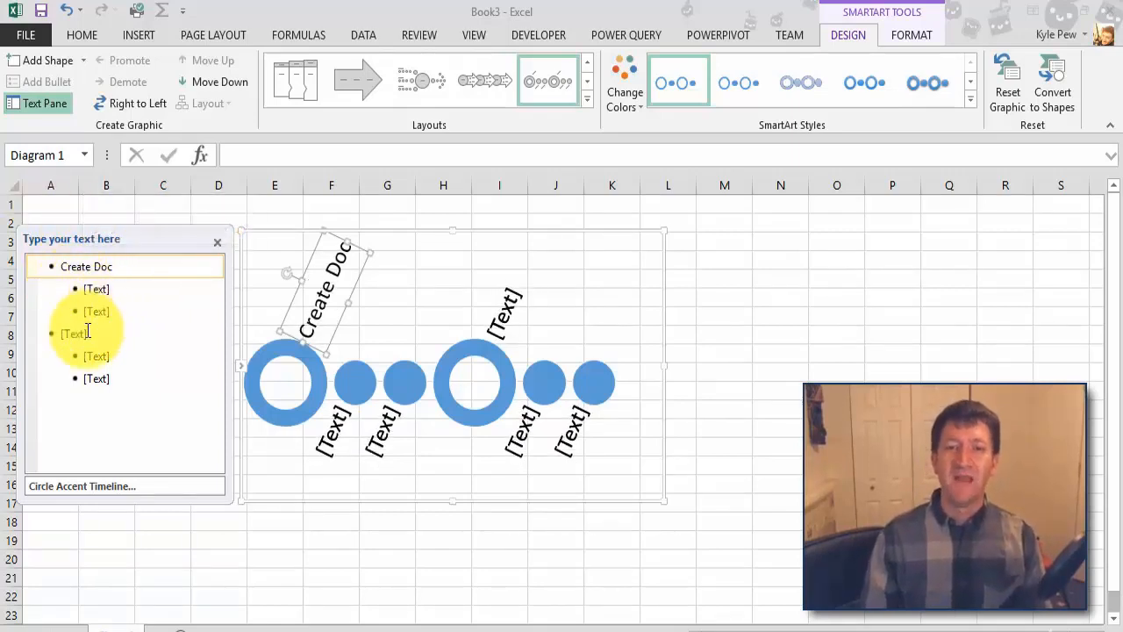
# - Enter "Send for Approval" as the text of the timeline's second main item
pyautogui.click(83, 332)
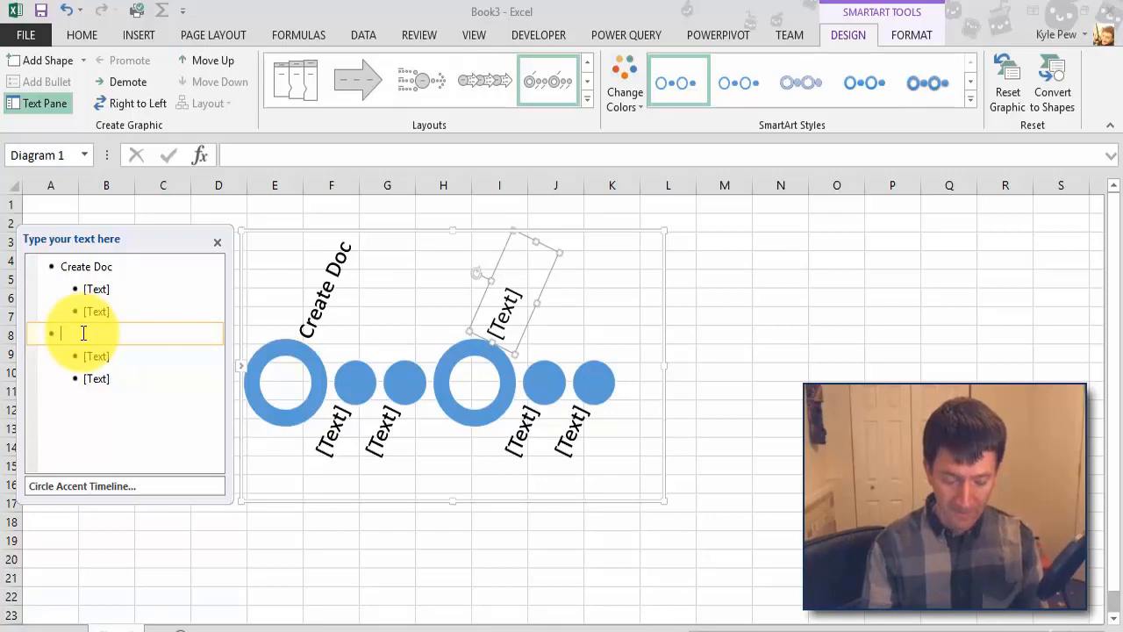
pyautogui.write('Aen')
pyautogui.press('BackSpace')
pyautogui.press('BackSpace')
pyautogui.press('BackSpace')
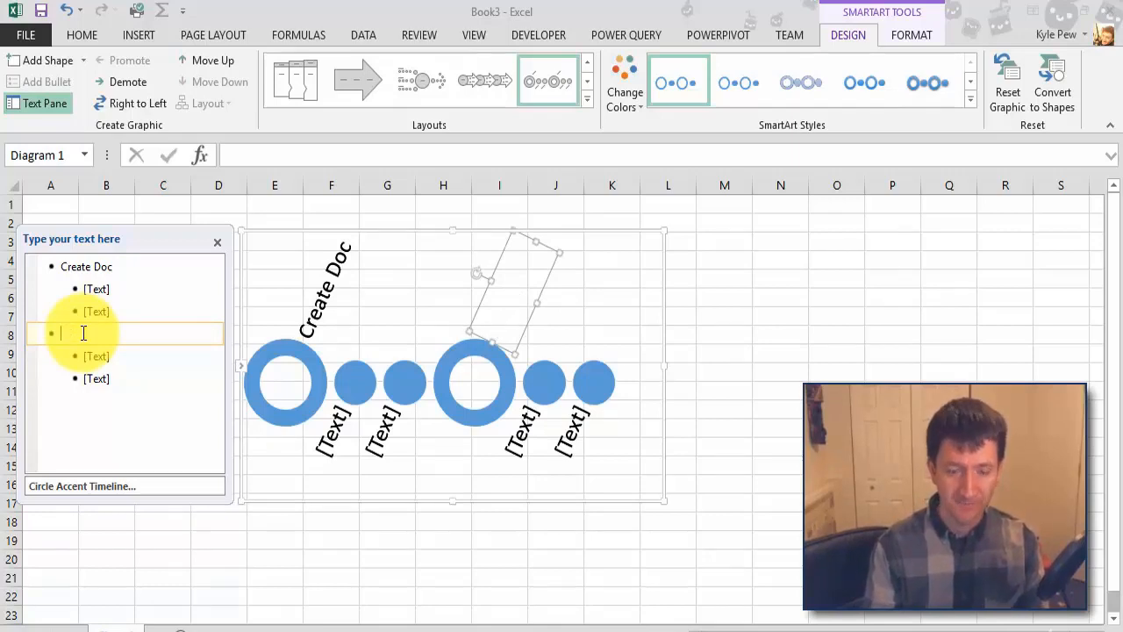
pyautogui.write('Send fr')
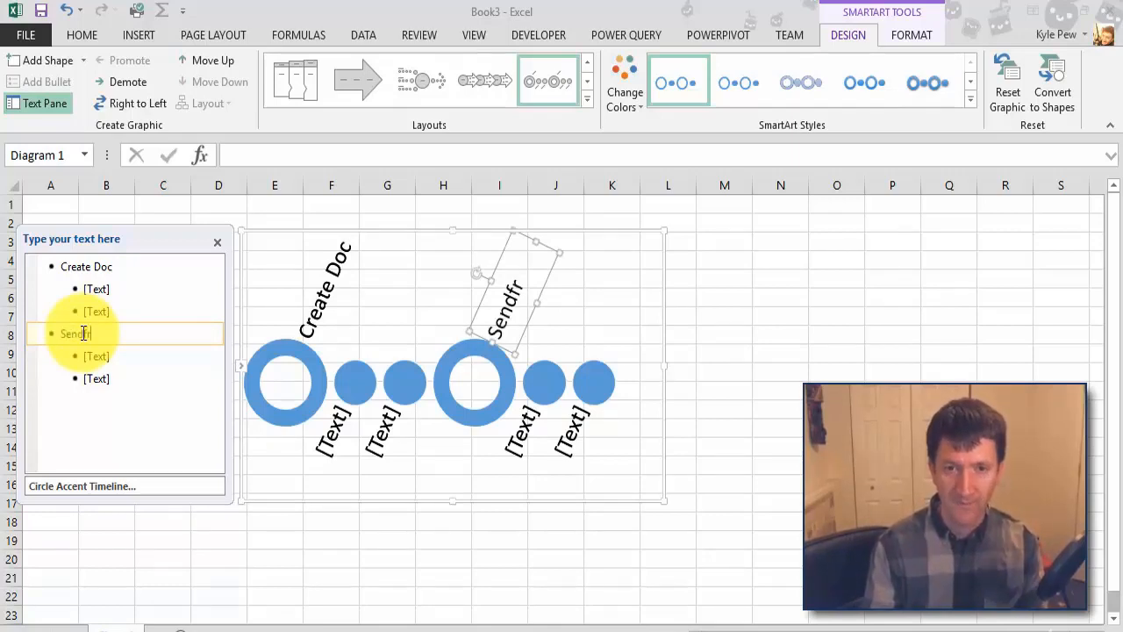
pyautogui.press('BackSpace')
pyautogui.write('for')
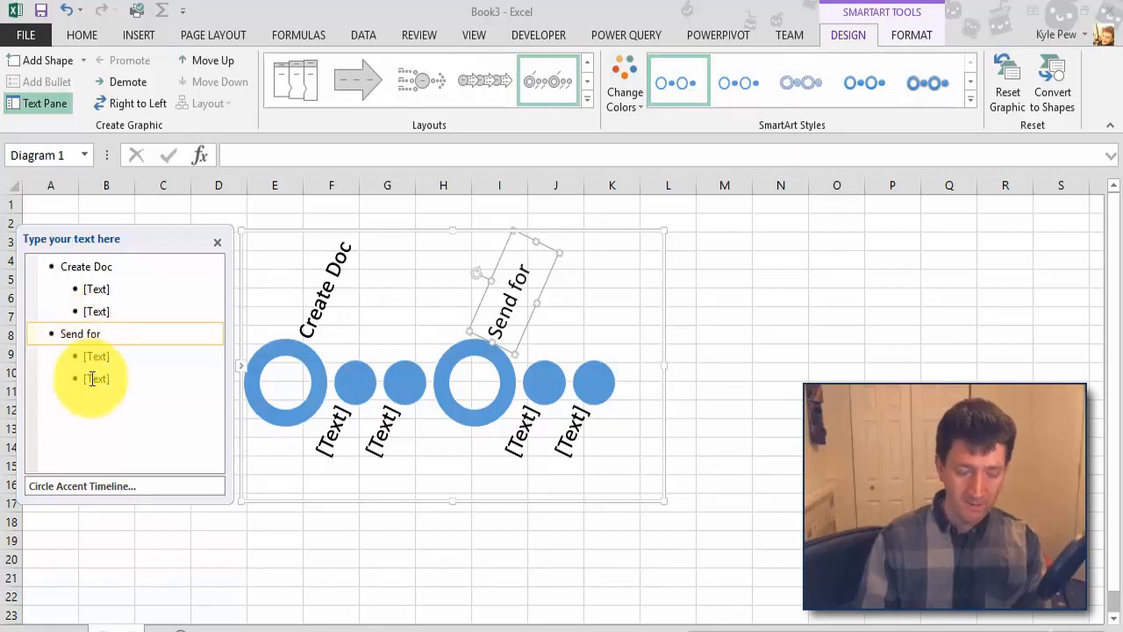
pyautogui.write('Approval')
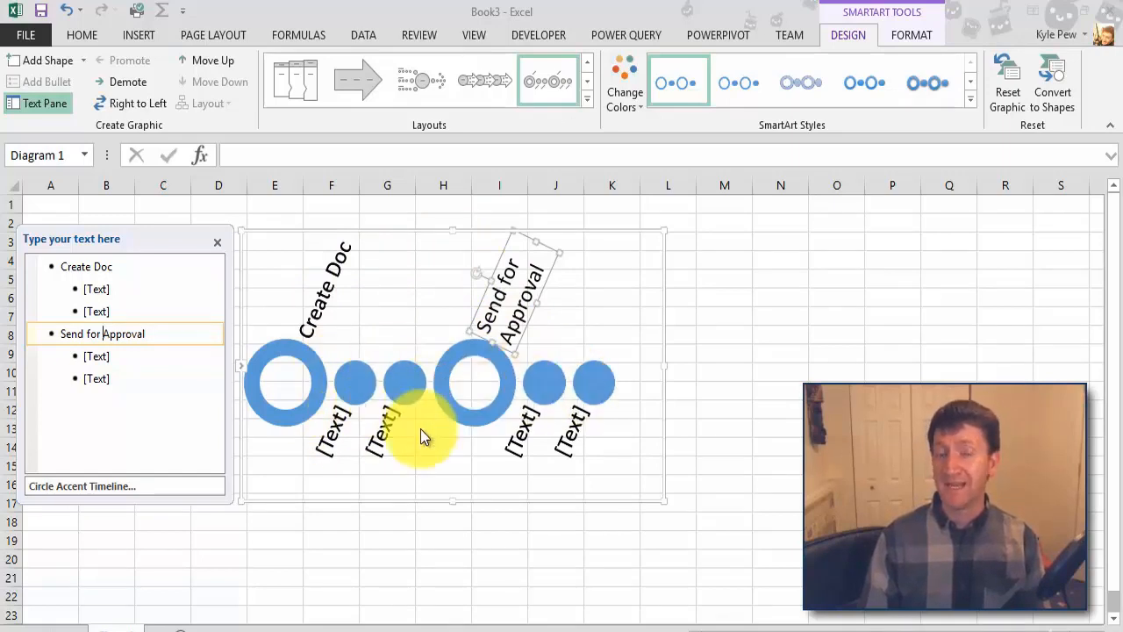
# - Fill in the two sub-items under Create Doc with "Brainstorm" and "Intial Draft"
pyautogui.click(99, 290)
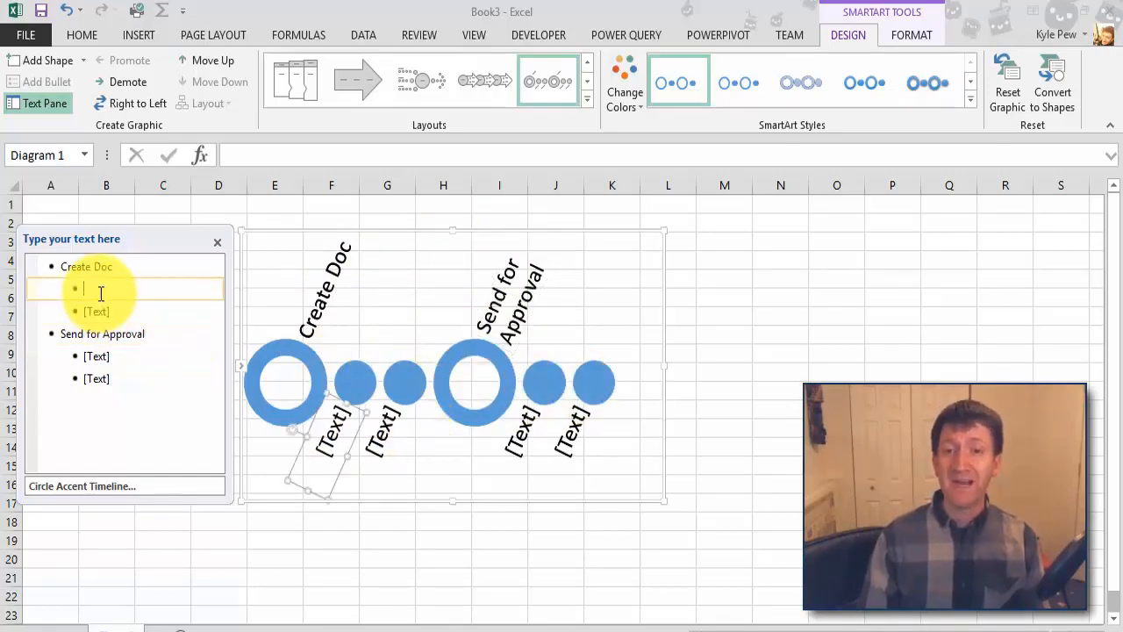
pyautogui.write('Bra')
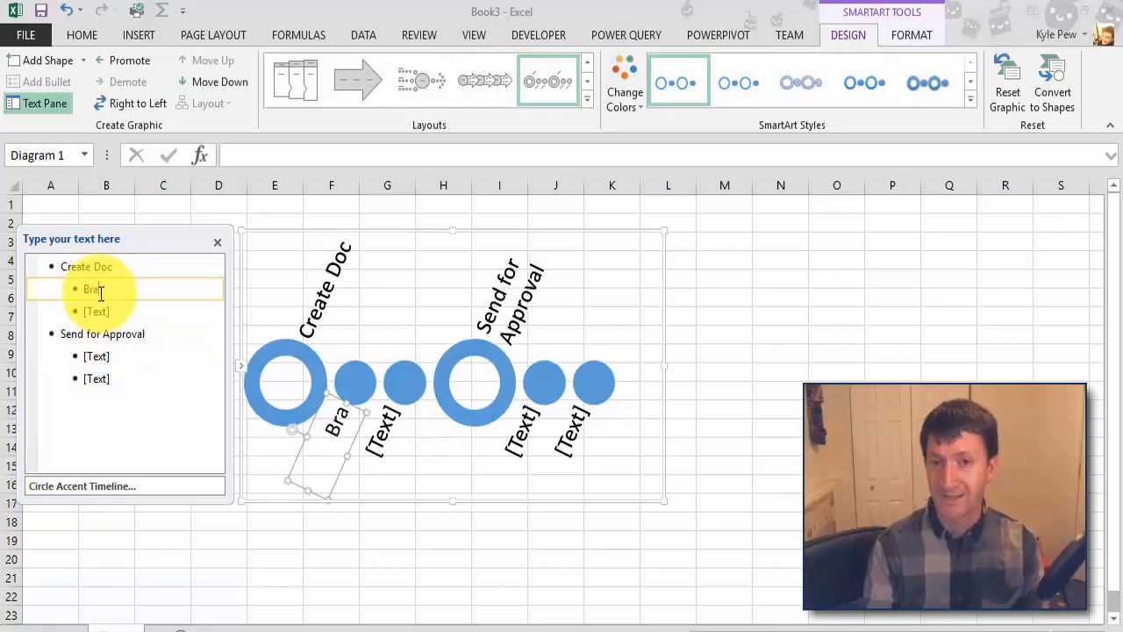
pyautogui.write('instorm')
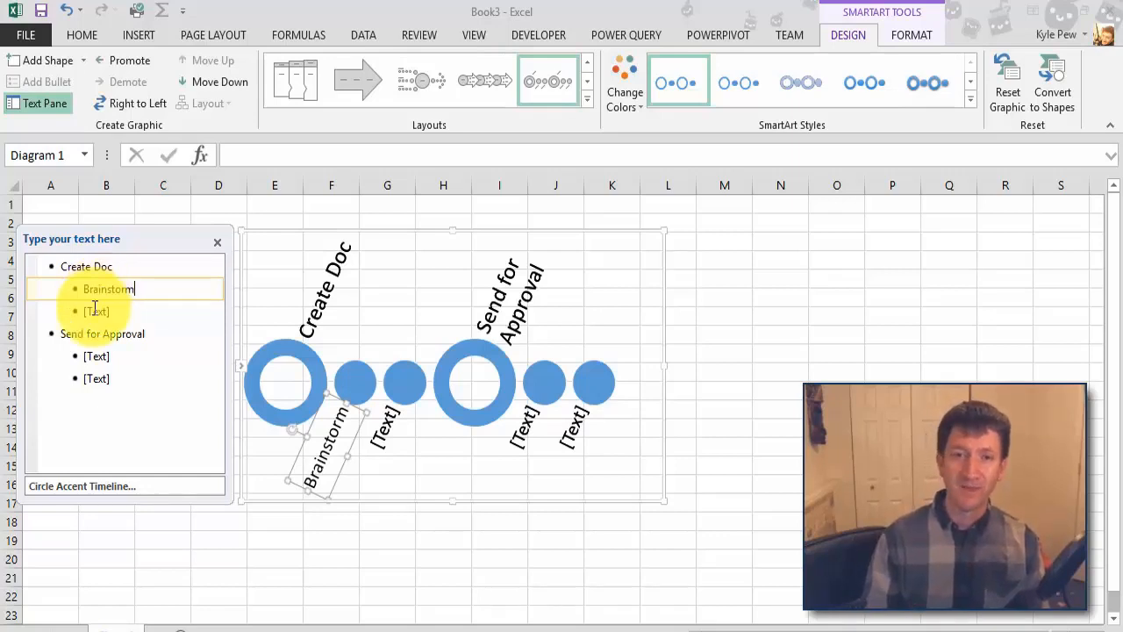
pyautogui.click(96, 312)
pyautogui.write('Ini')
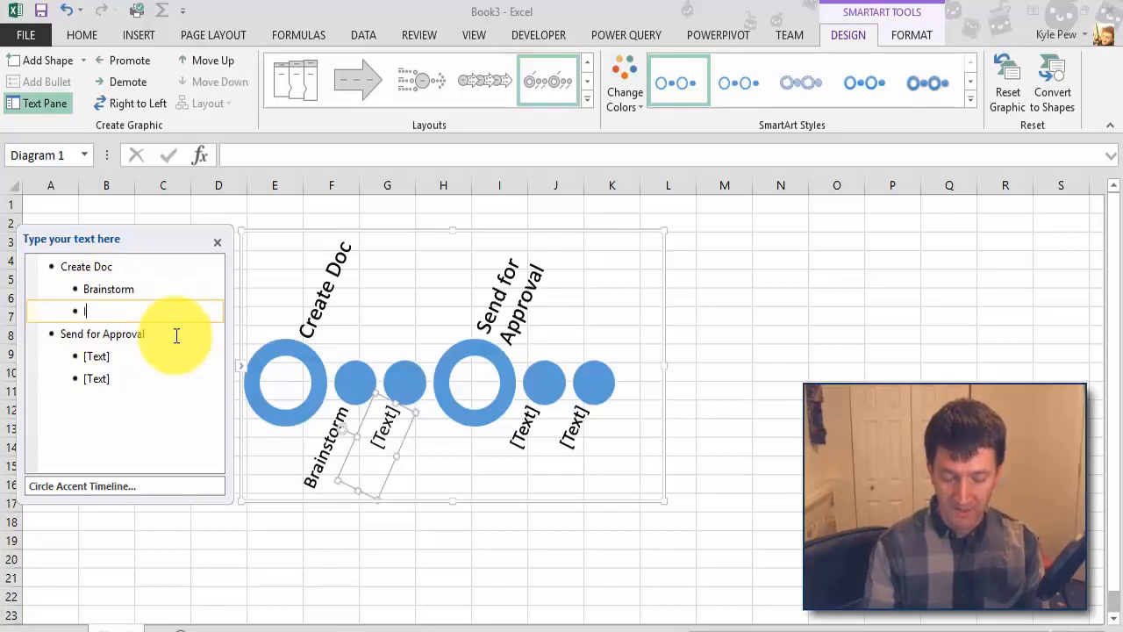
pyautogui.write('tial')
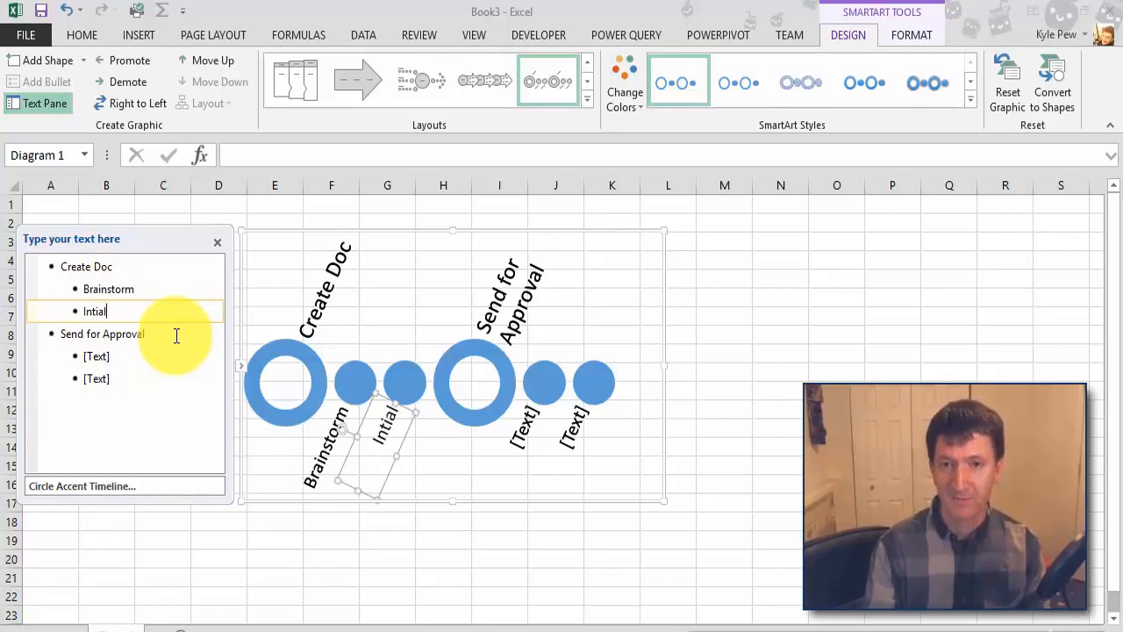
pyautogui.write(' Draft')
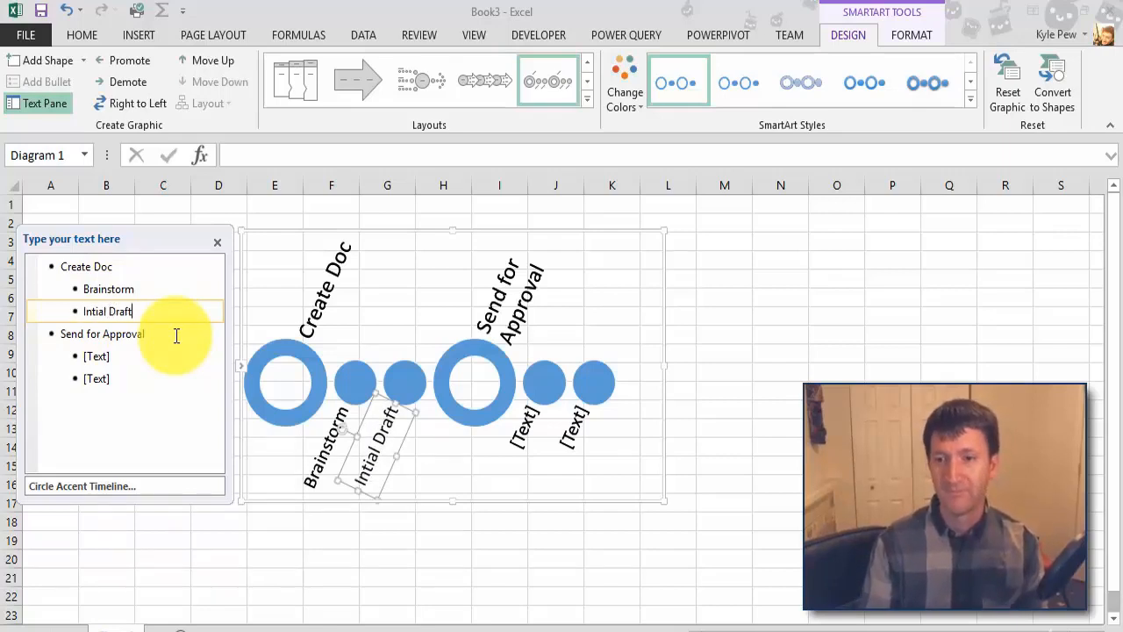
pyautogui.click(92, 312)
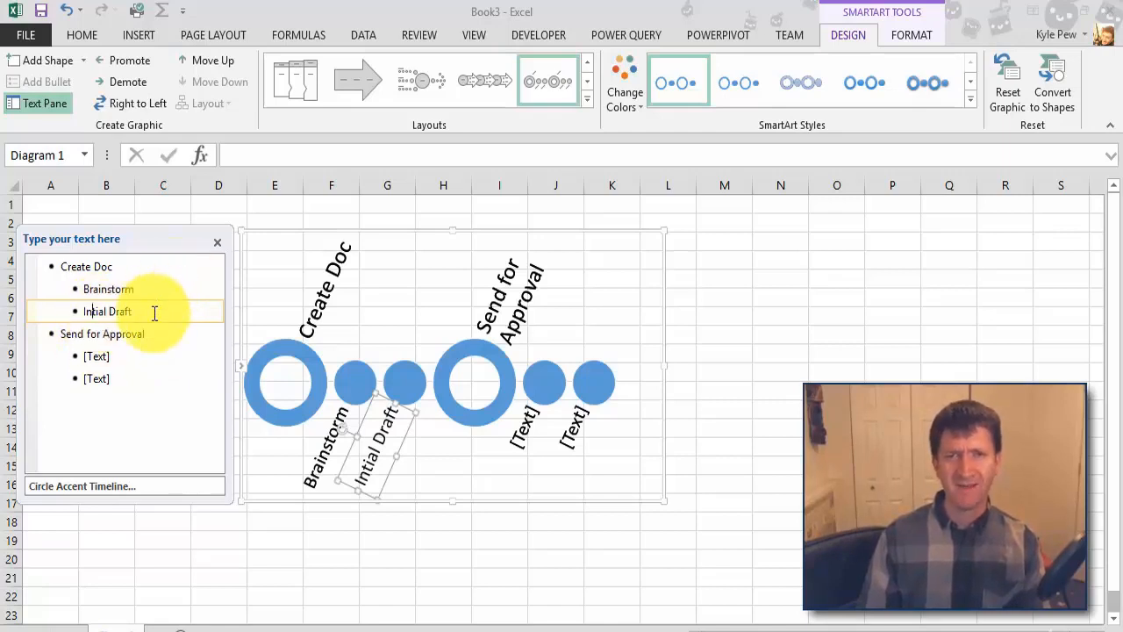
# - Fill in the two sub-items under Send for Approval with "Send Email" and "Collect Responses"
pyautogui.click(119, 353)
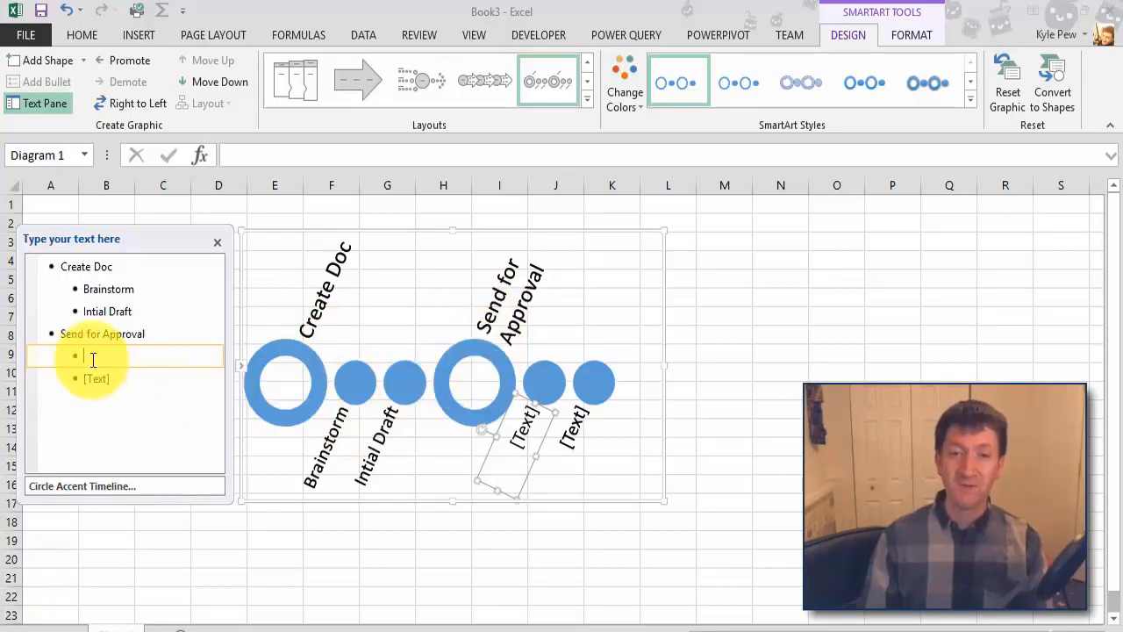
pyautogui.write('S')
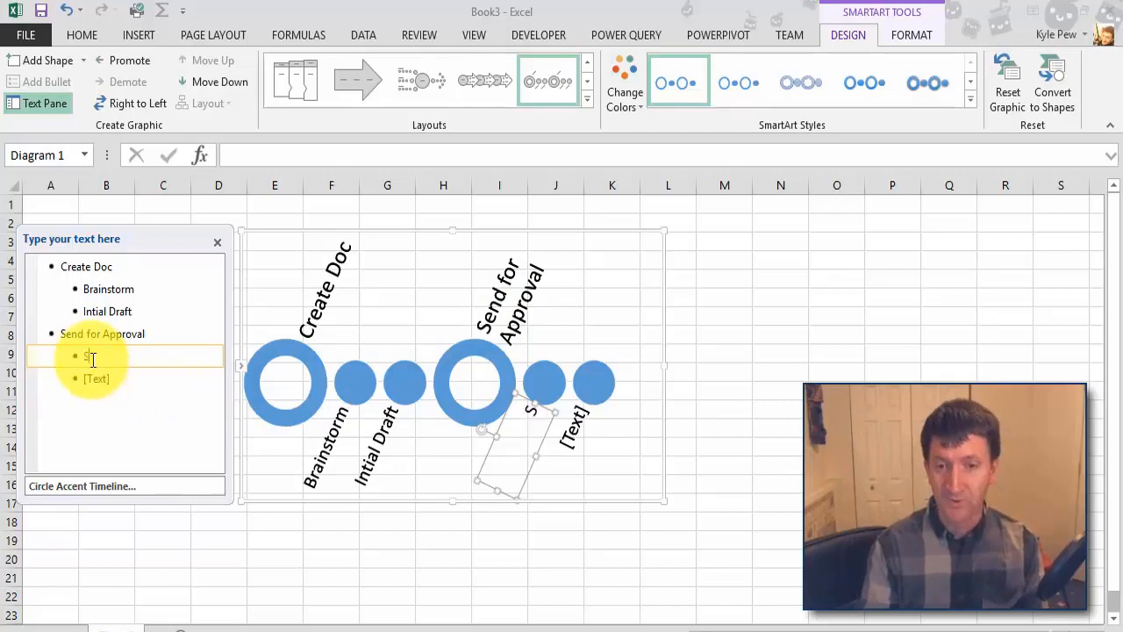
pyautogui.write('end Email')
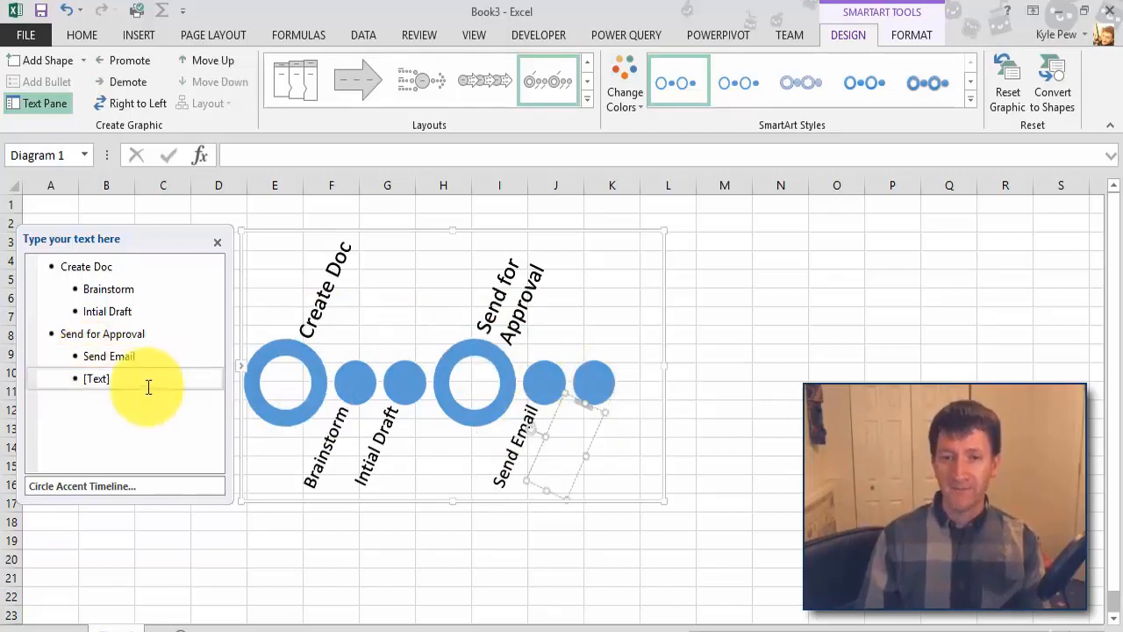
pyautogui.click(113, 381)
pyautogui.write('Collect')
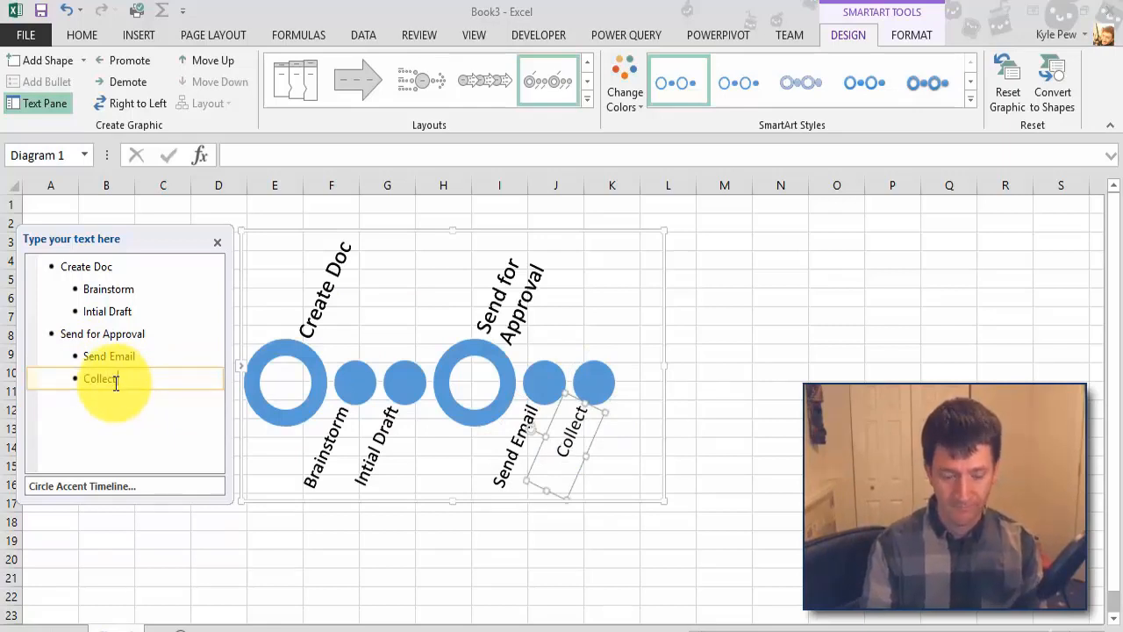
pyautogui.write(' Responses')
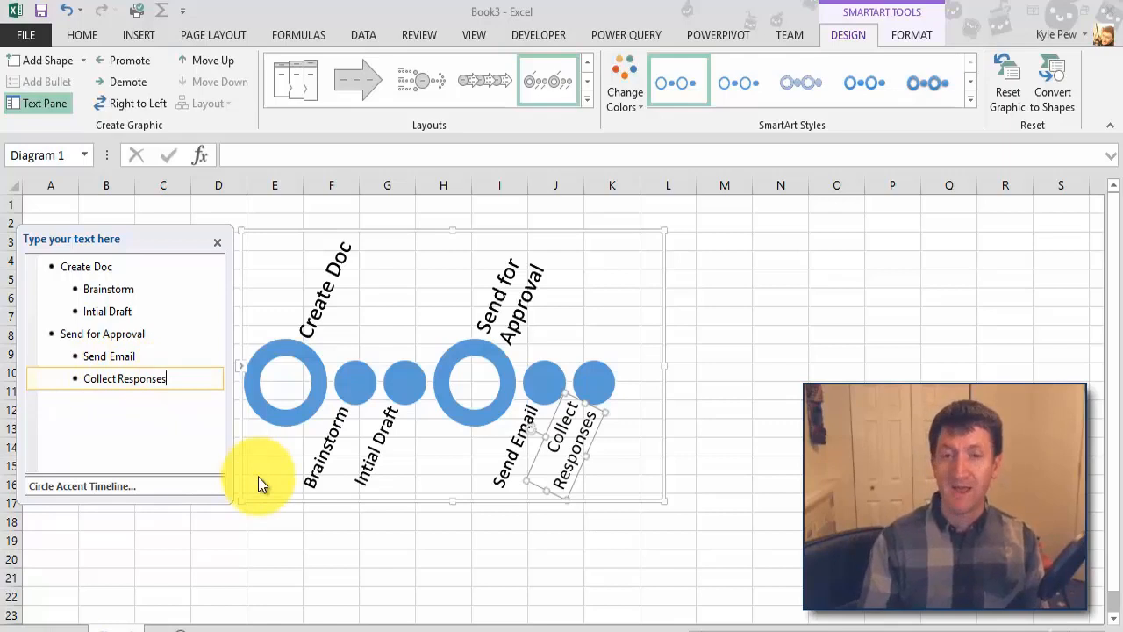
# - Add a third main item after Collect Responses, promoted to the top level, with the text "Final Approval"
pyautogui.press('Return')
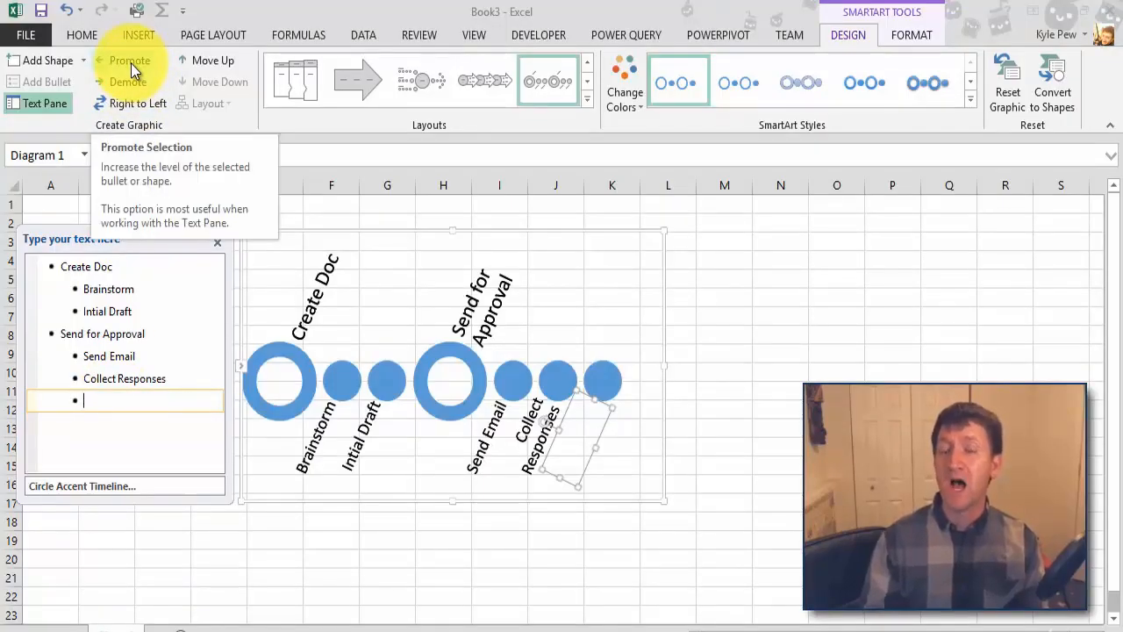
pyautogui.click(131, 63)
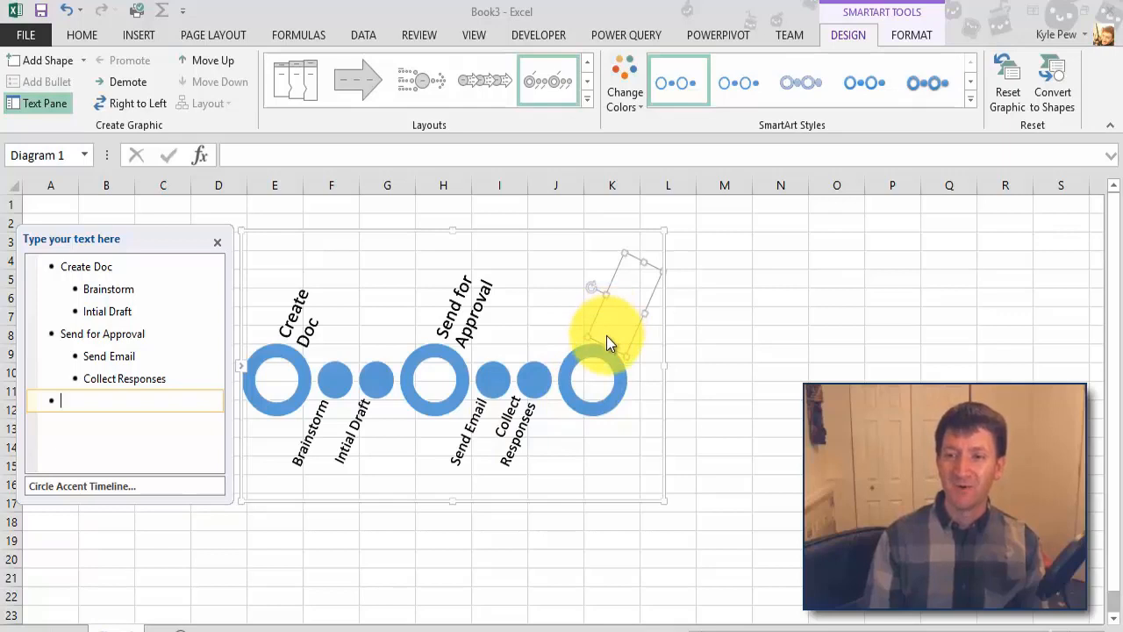
pyautogui.write('F')
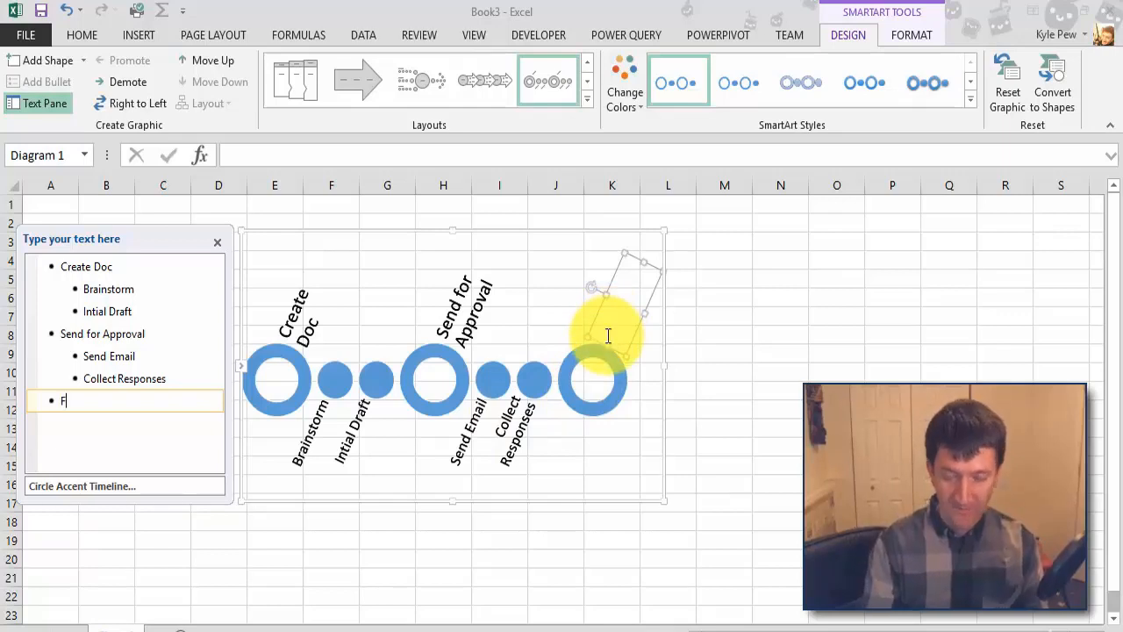
pyautogui.write('inal Approval')
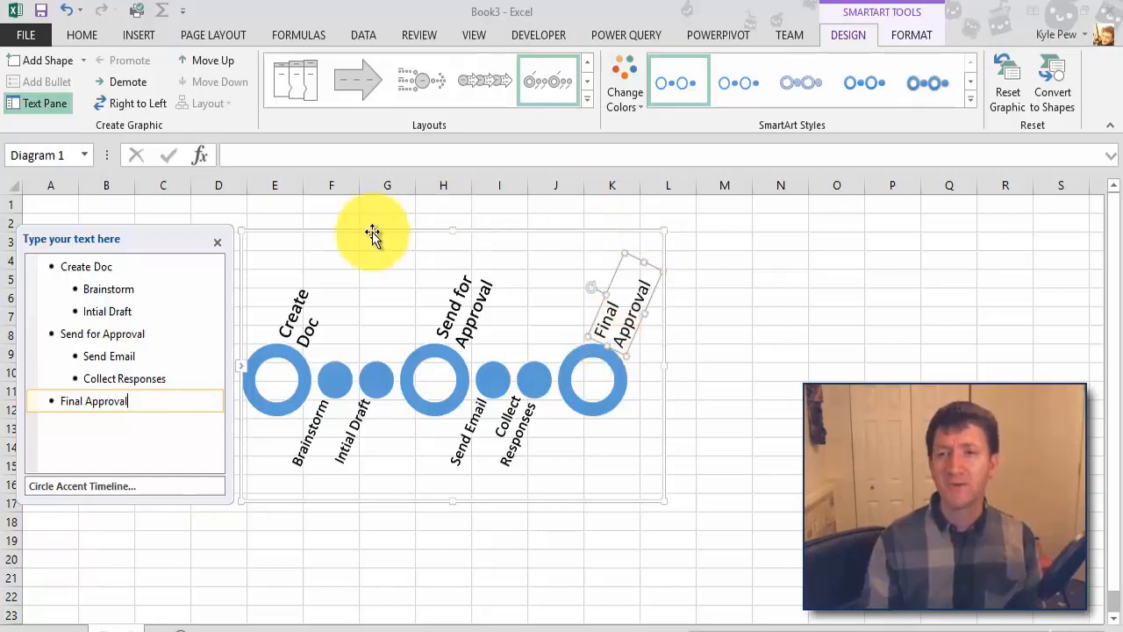
# - Apply the 3-D SmartArt style that starts the second row of the 3-D group to the whole timeline diagram
pyautogui.click(306, 229)
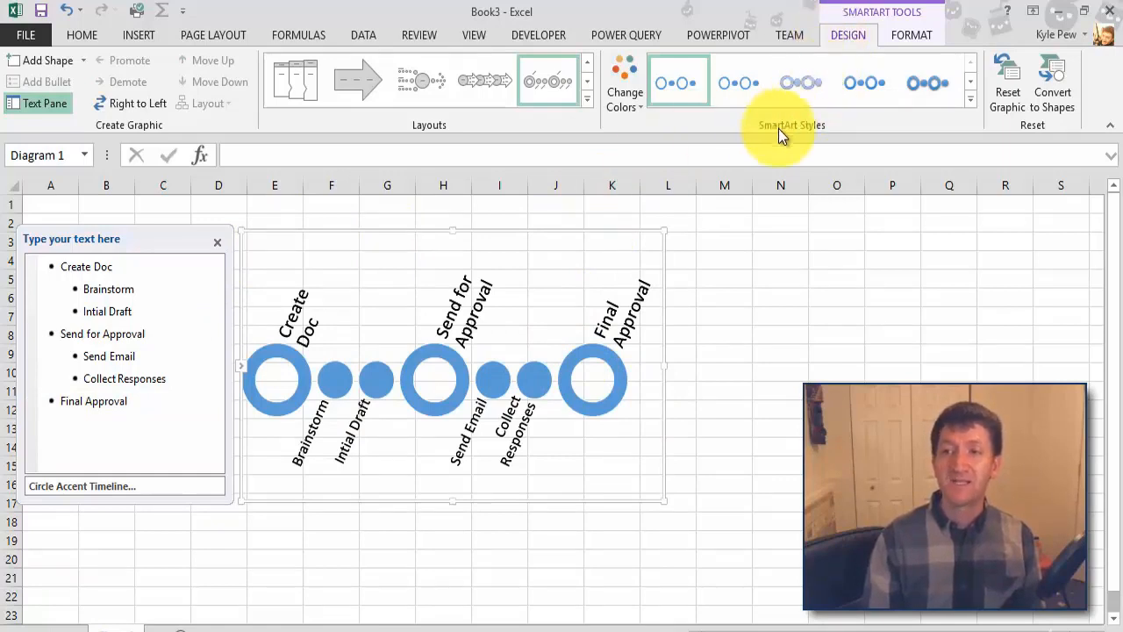
pyautogui.click(971, 100)
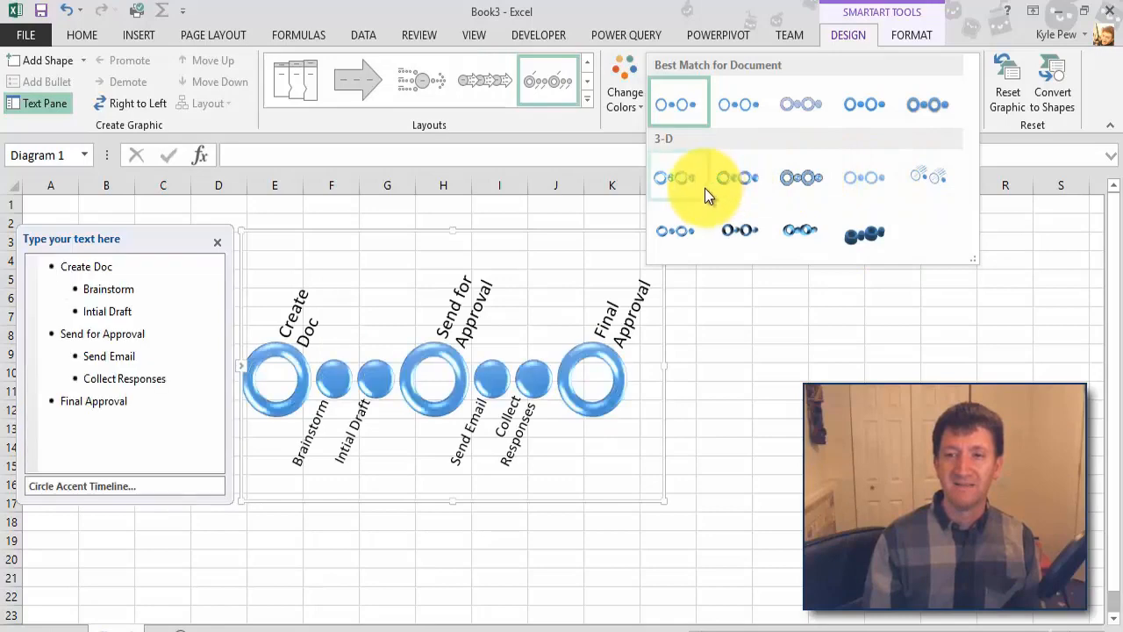
pyautogui.click(690, 233)
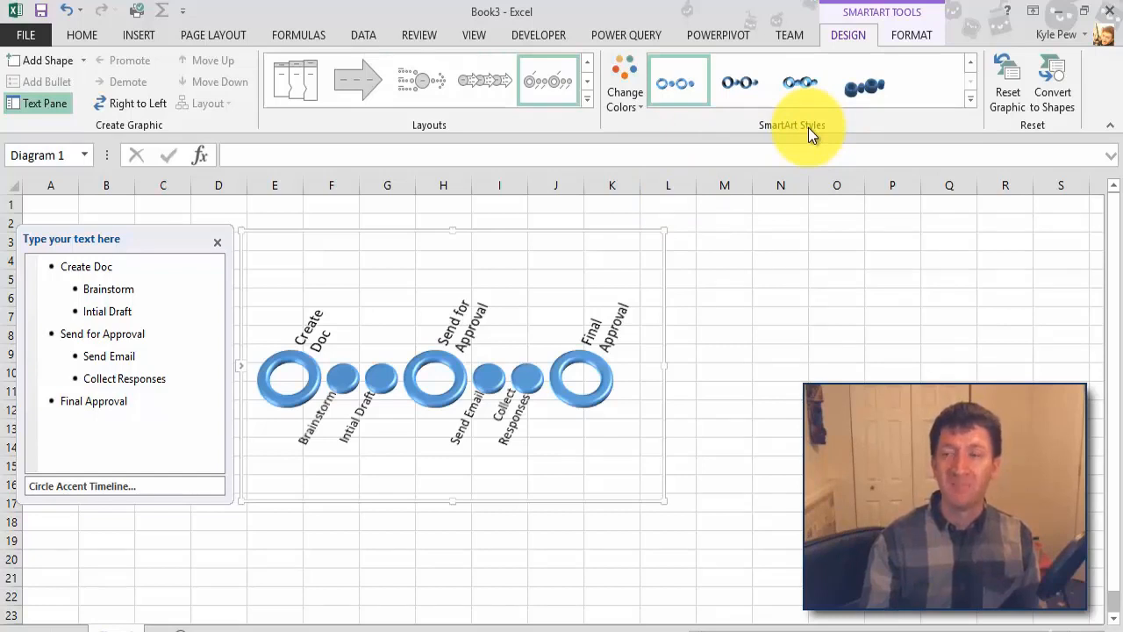
# - Fill the three large rings for Create Doc, Send for Approval and Final Approval with the orange theme color
pyautogui.click(904, 36)
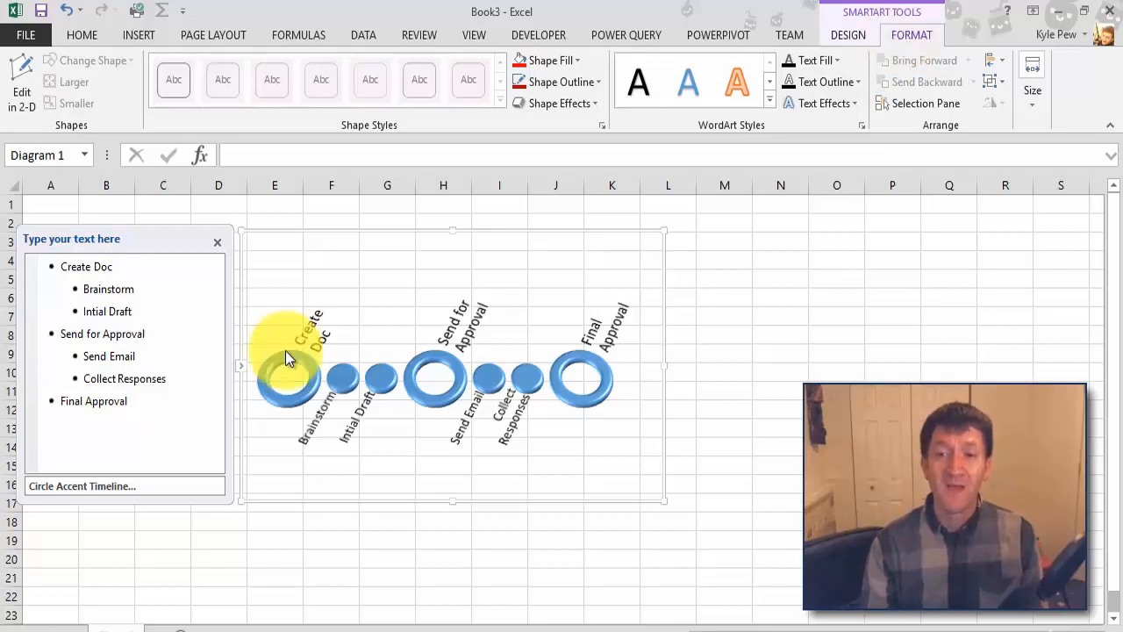
pyautogui.click(268, 366)
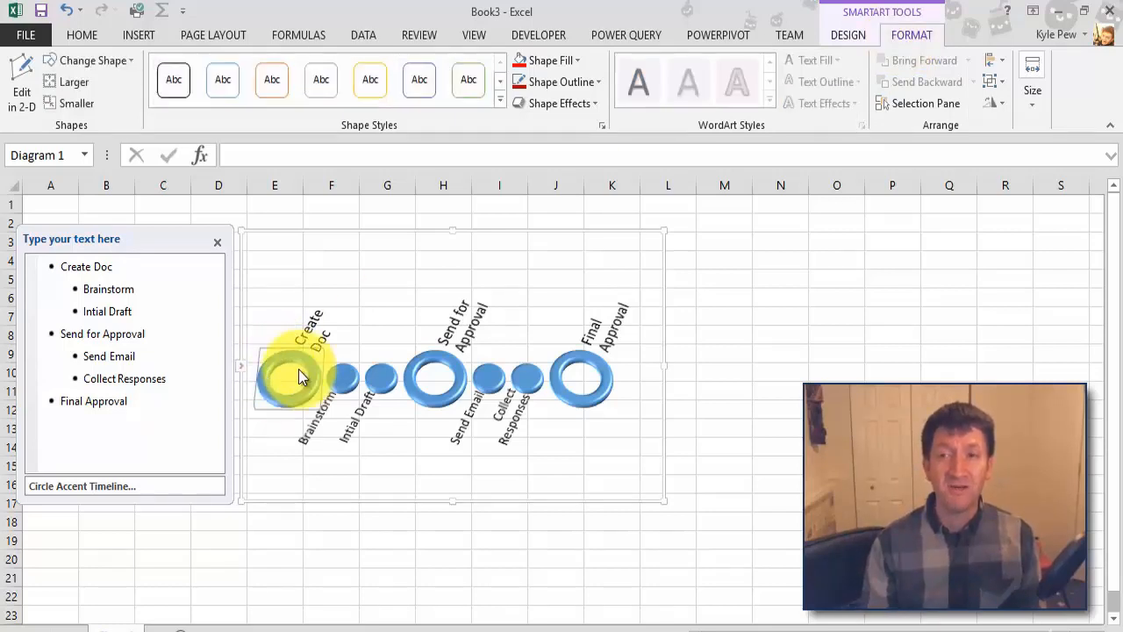
pyautogui.click(577, 62)
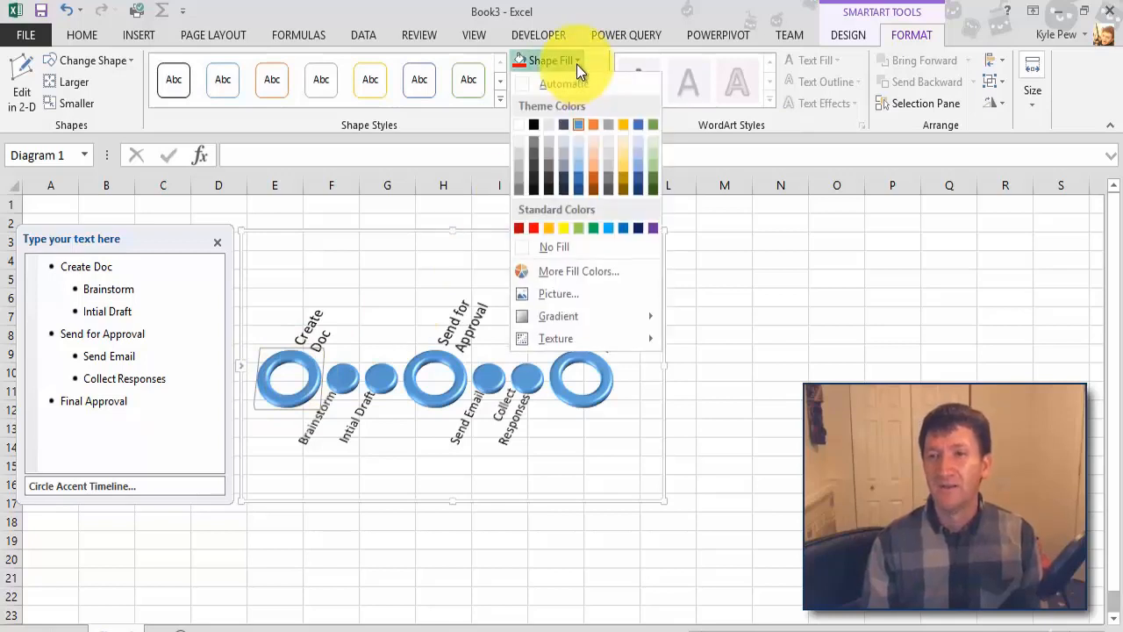
pyautogui.click(595, 125)
pyautogui.click(437, 352)
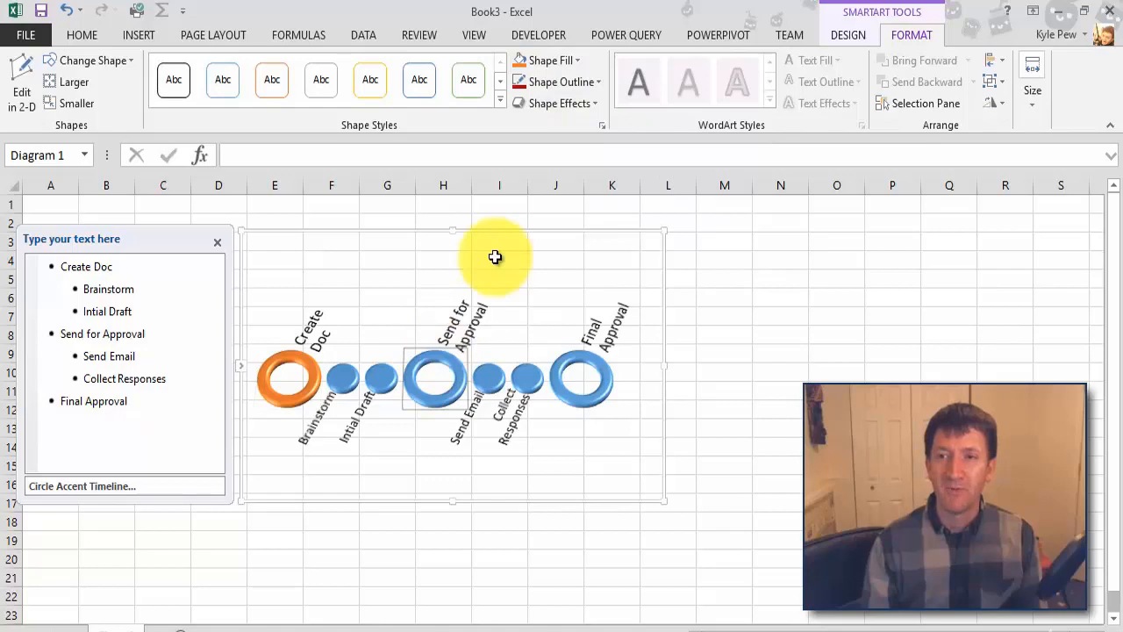
pyautogui.click(565, 60)
pyautogui.click(593, 125)
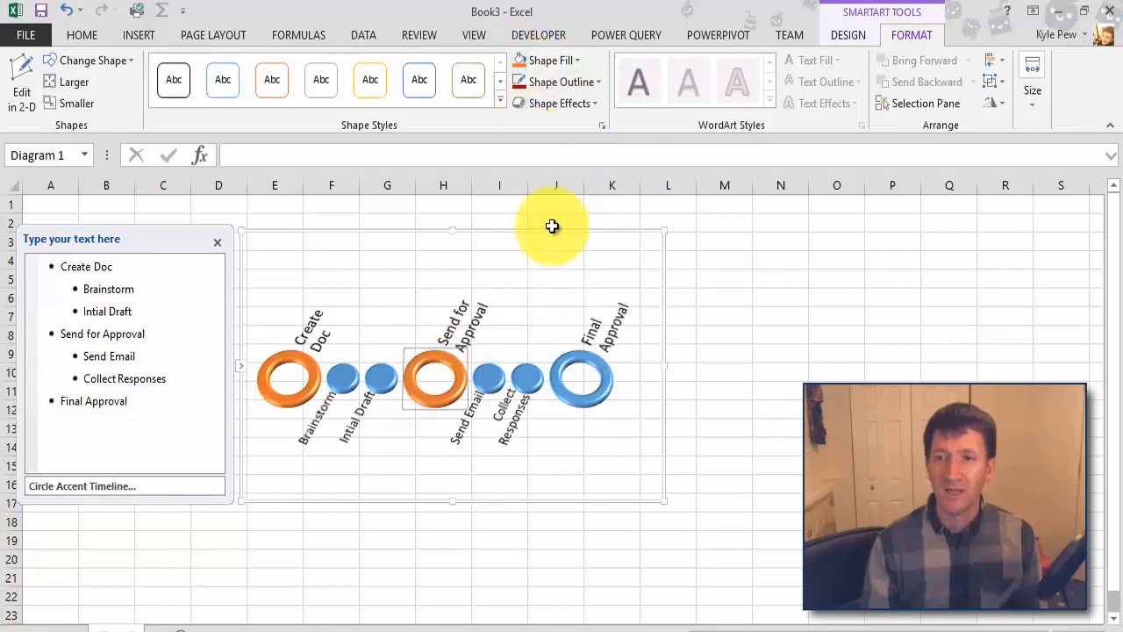
pyautogui.click(567, 353)
pyautogui.click(517, 58)
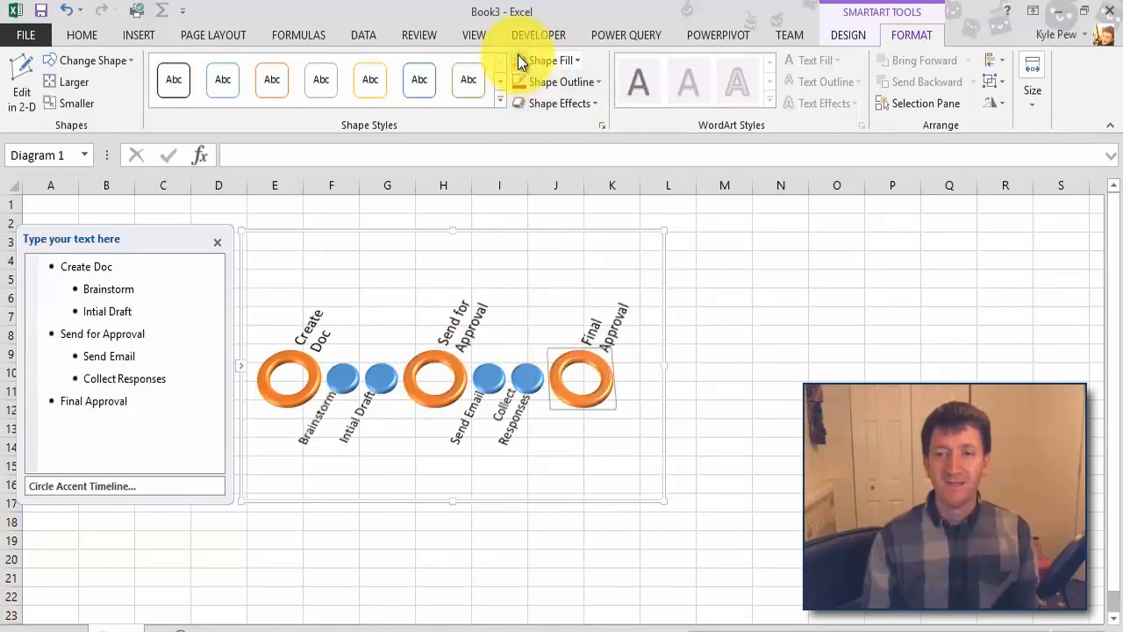